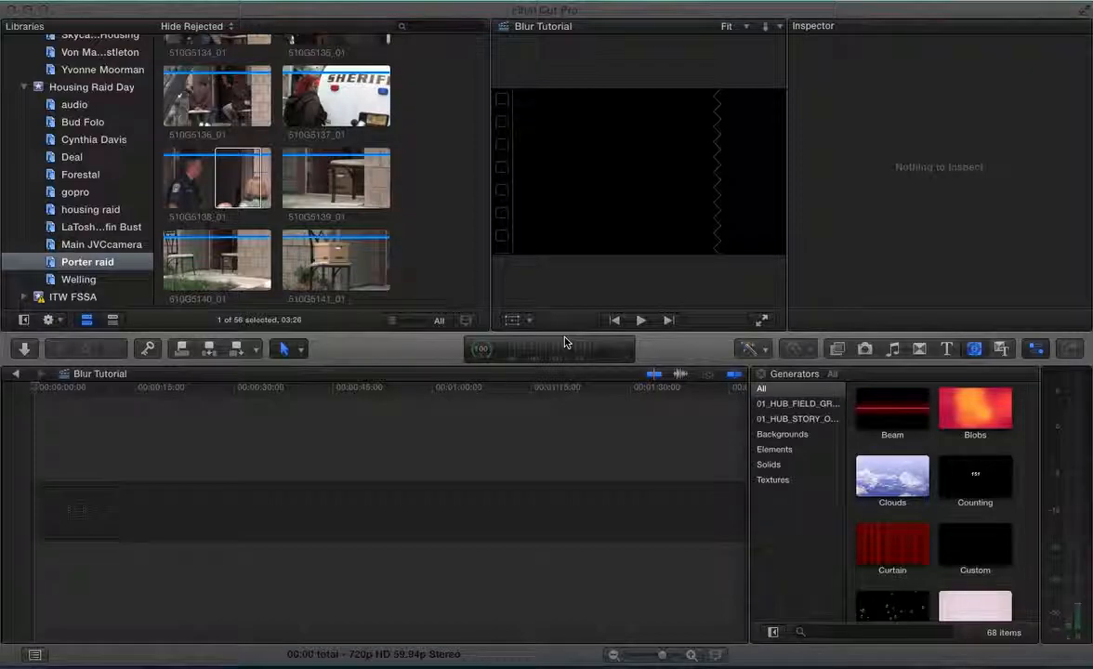
Append the selected range of clip 510G5138_01 to the Blur Tutorial timeline and play it from the start
left_click(236, 180)
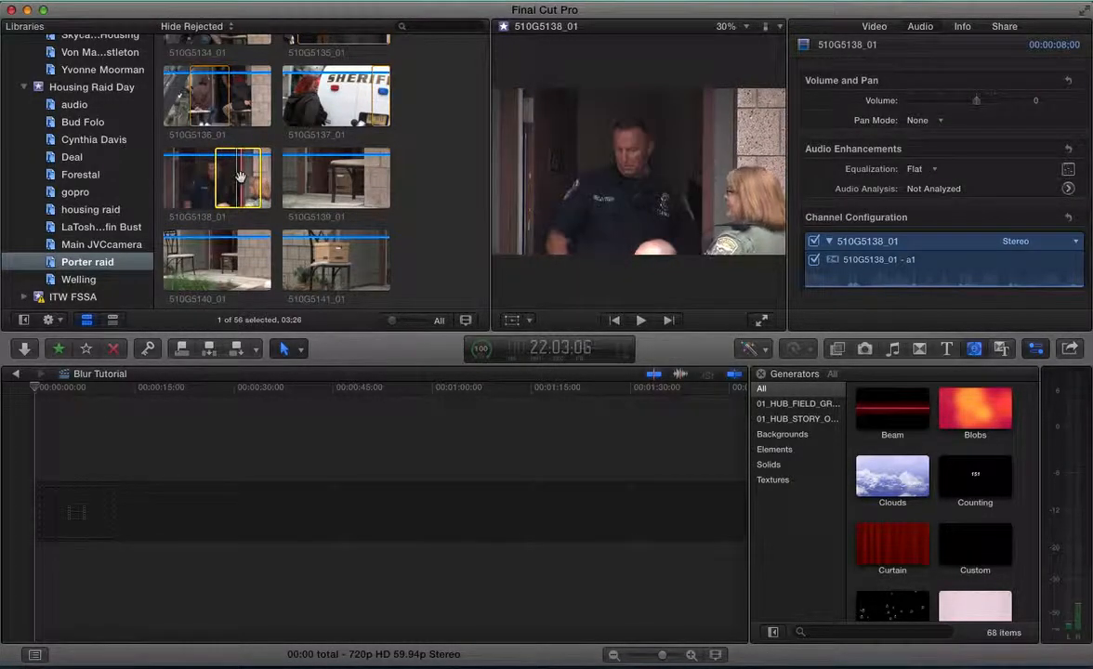
key("e")
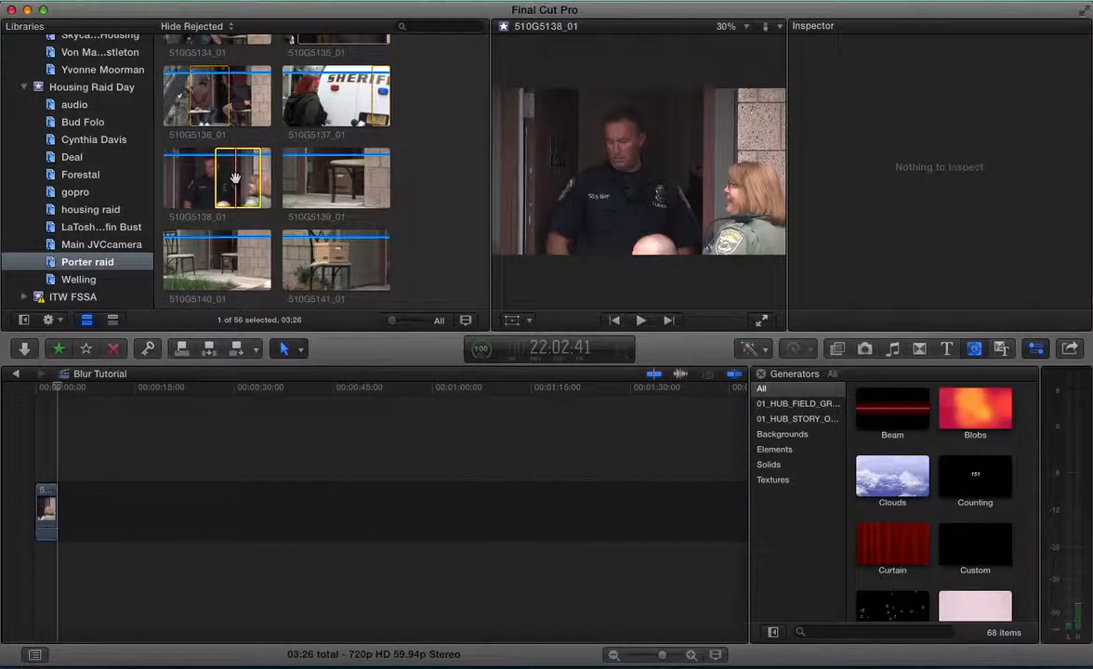
left_click_drag(58, 390, 19, 394)
key("space")
key("space")
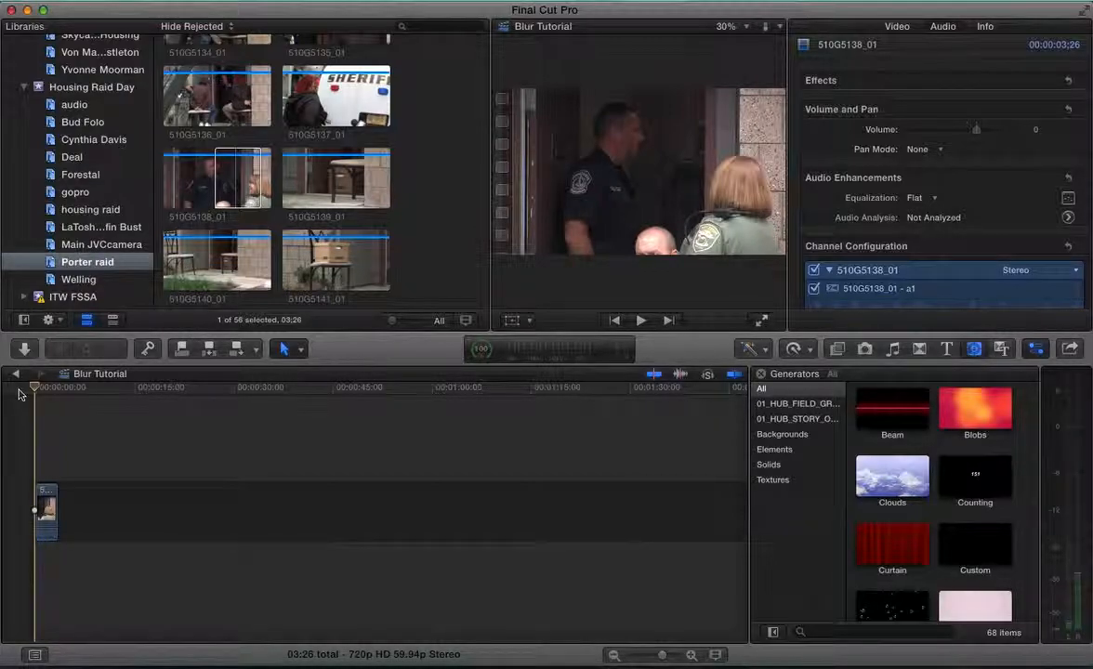
Search all video effects for "censor" and apply the Censor effect to the clip in the timeline
left_click(841, 350)
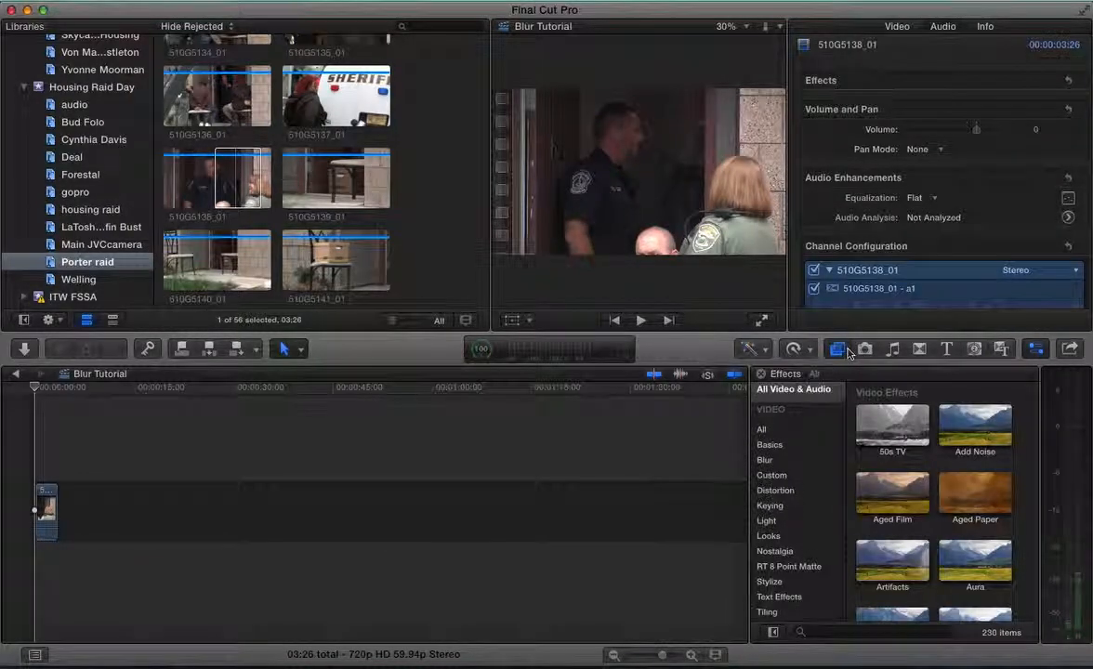
left_click(771, 431)
left_click(818, 633)
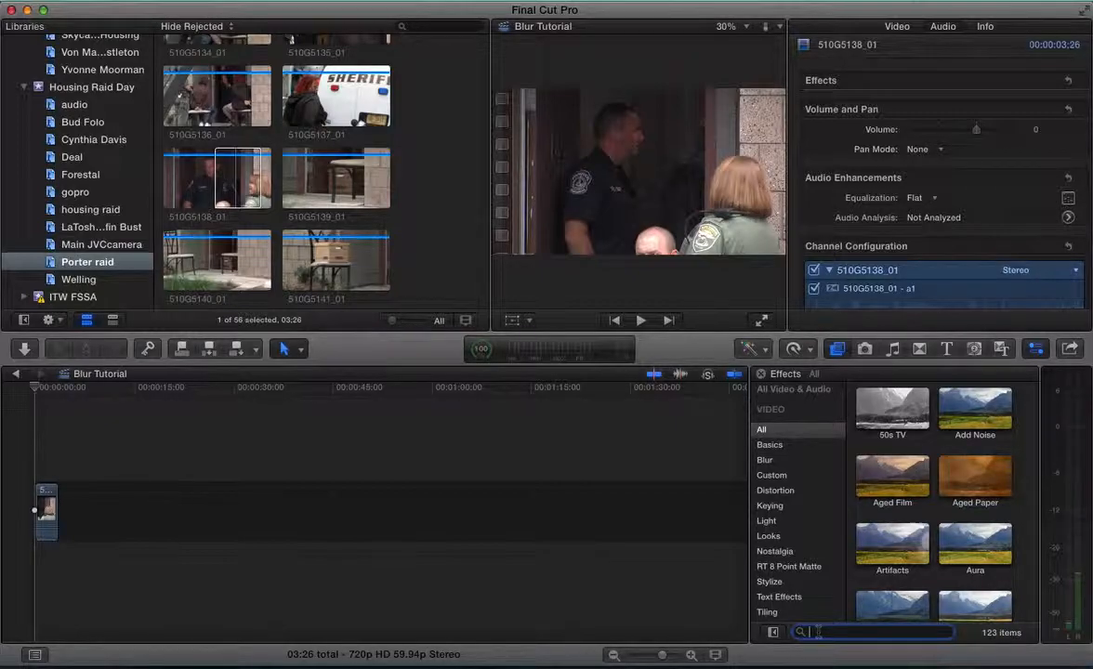
type("censor")
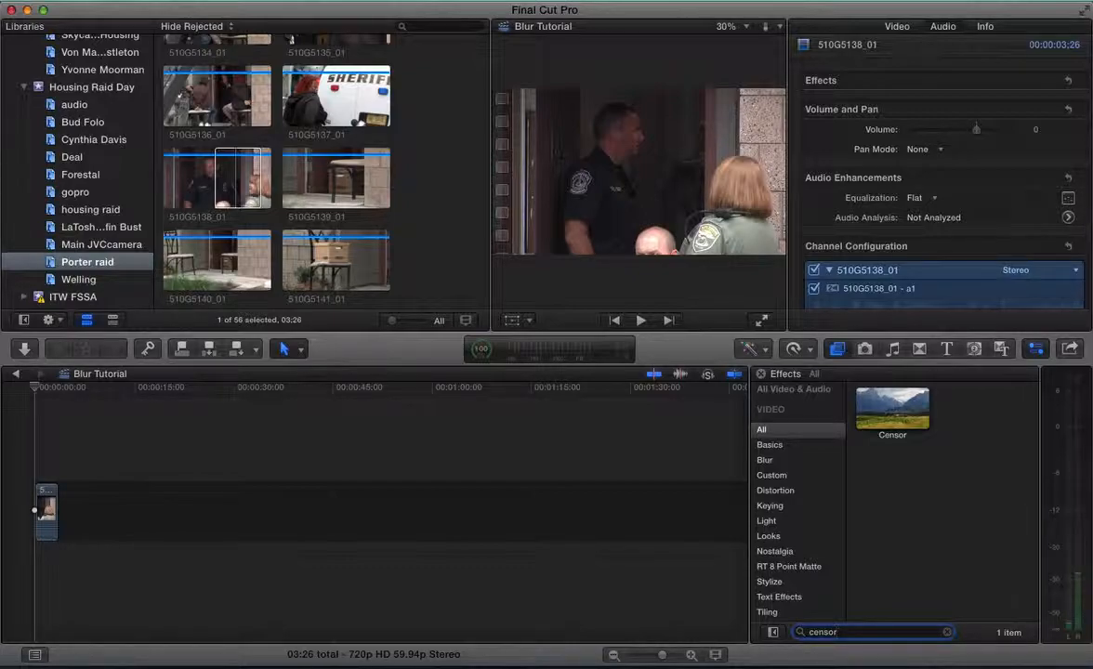
left_click(896, 402)
left_click_drag(897, 402, 42, 523)
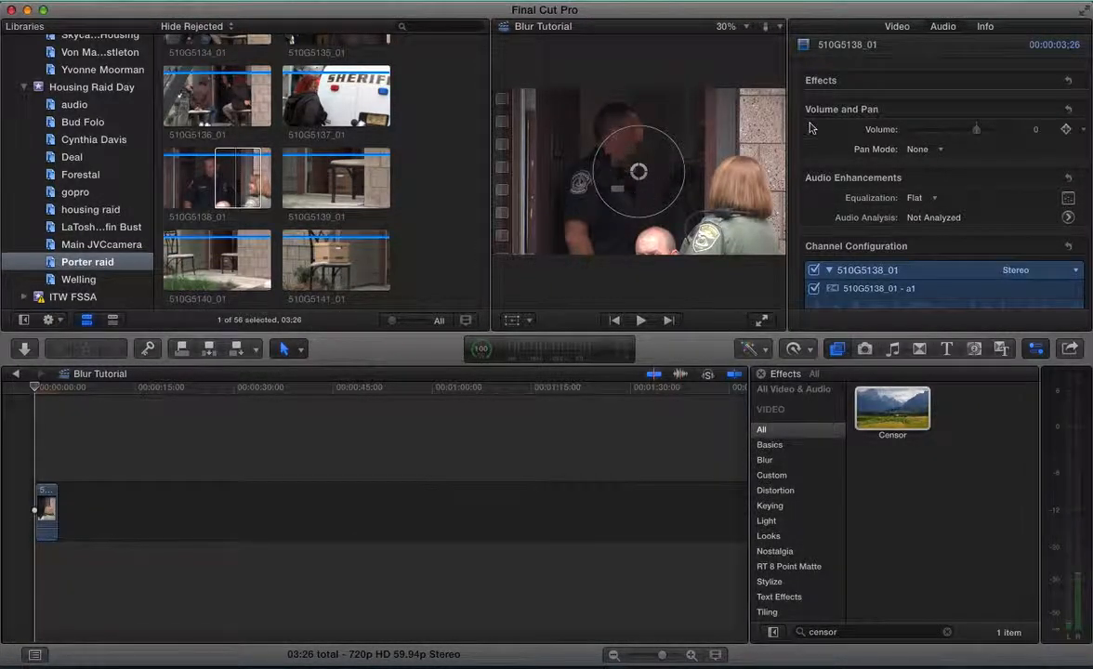
Fit the timeline to the clip and set its Censor effect's Amount to 100
left_click(51, 500)
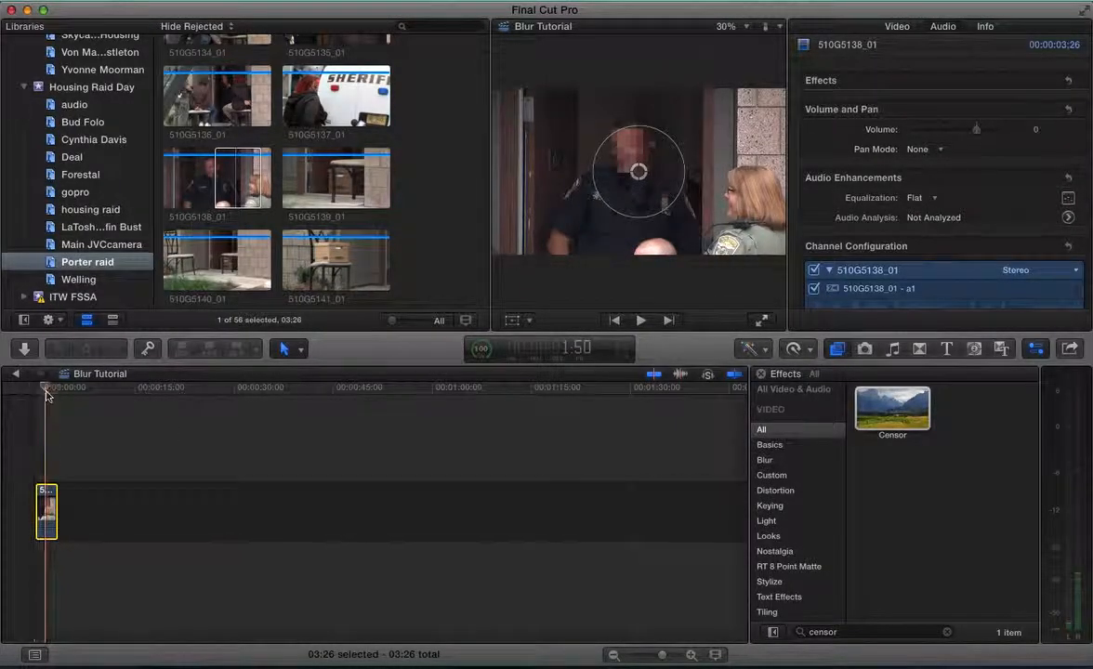
key("shift+z")
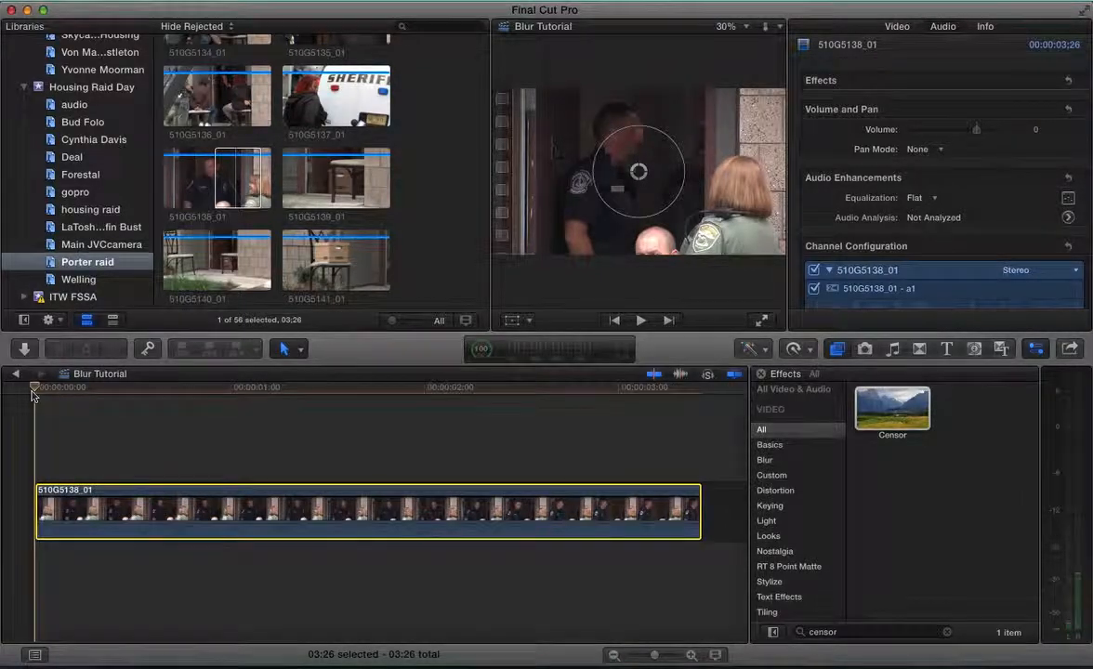
left_click(907, 27)
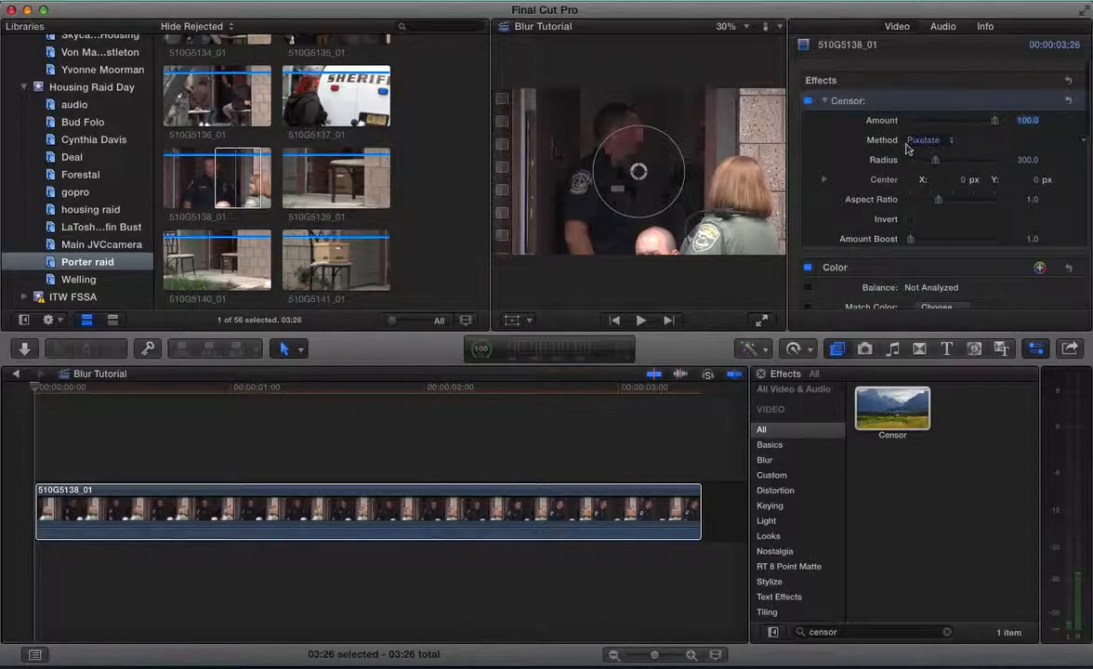
mouse_move(997, 128)
left_mouse_down()
mouse_move(877, 121)
mouse_move(1018, 125)
left_mouse_up()
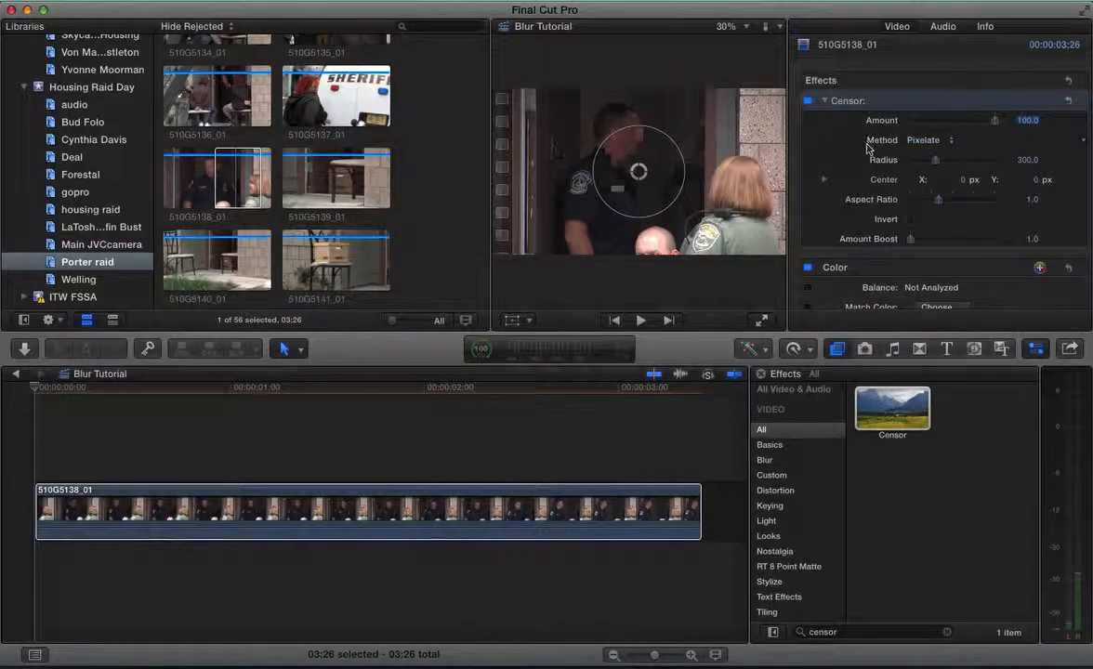
Try the Blur, Darken and Rectangle censor methods on the clip, and set the Method to Blur
left_click(924, 140)
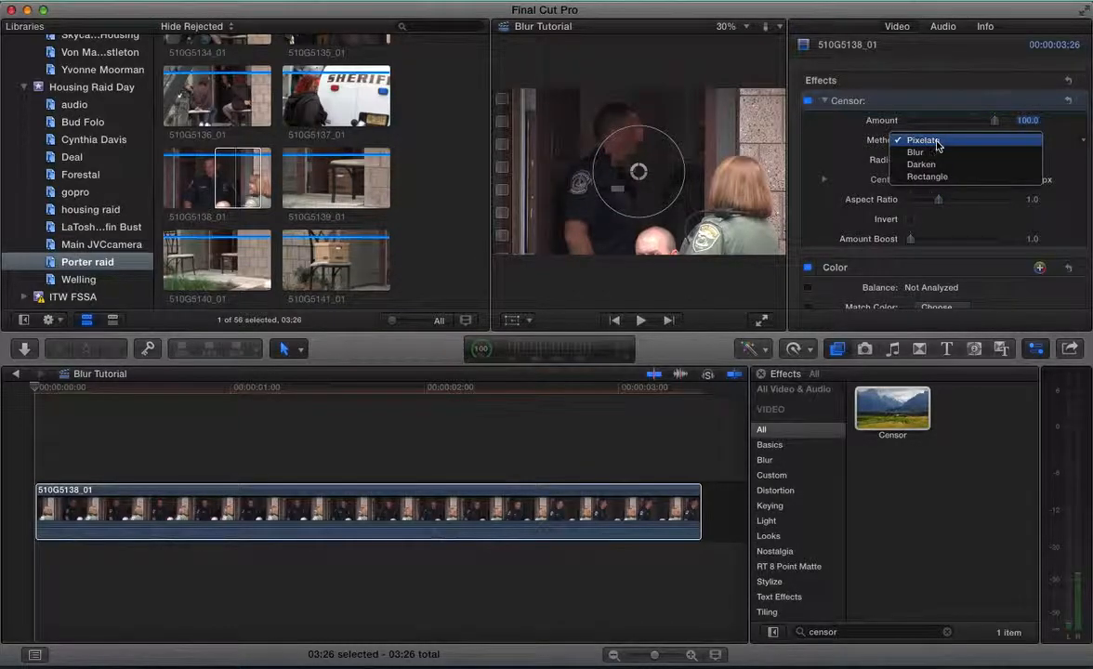
left_click(933, 152)
left_click(936, 141)
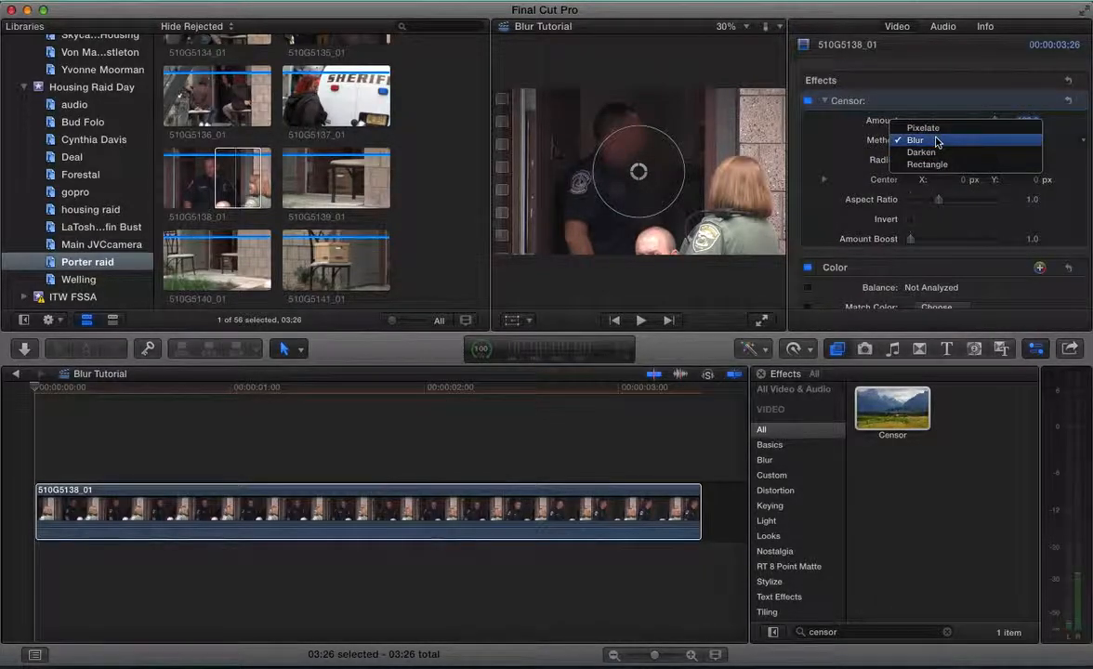
left_click(932, 152)
left_click(931, 143)
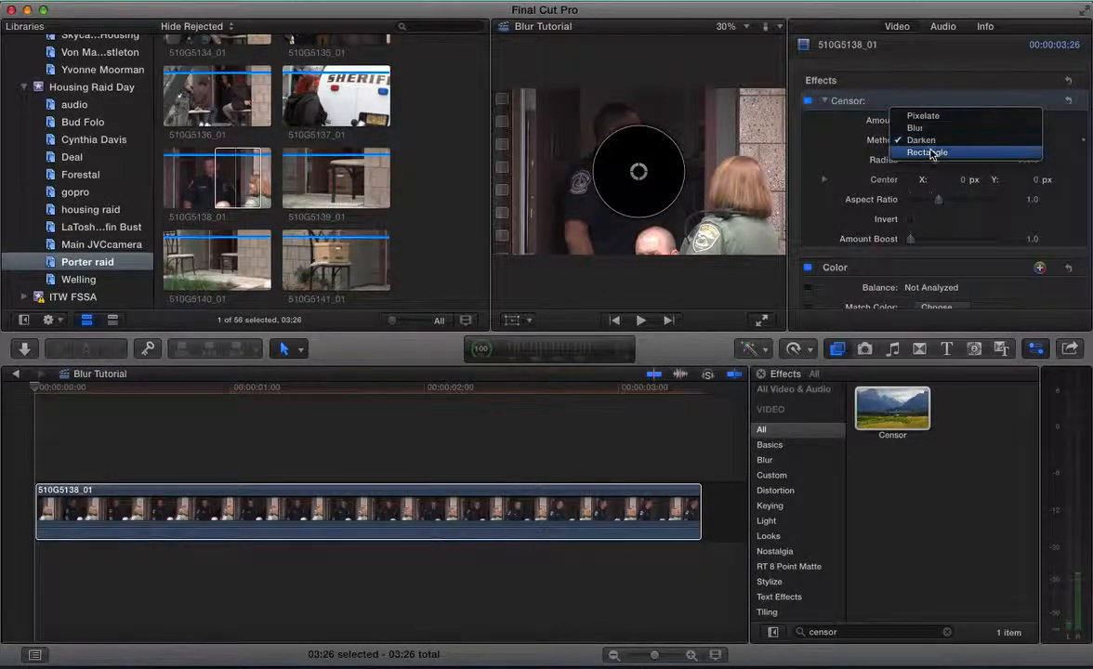
left_click(932, 152)
left_click(933, 143)
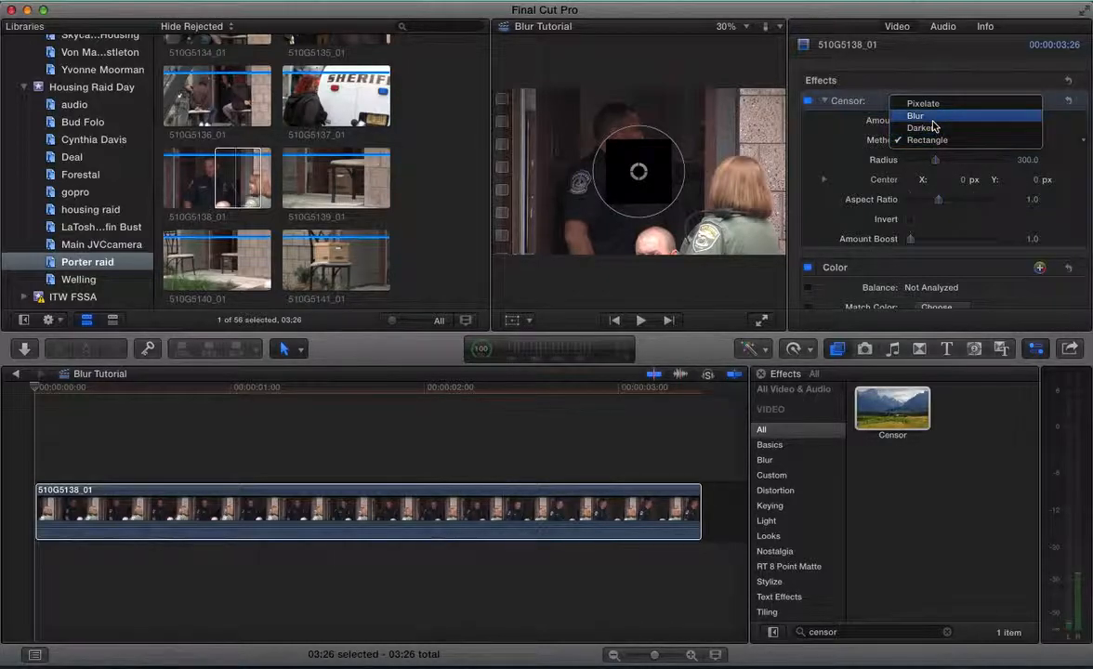
left_click(933, 115)
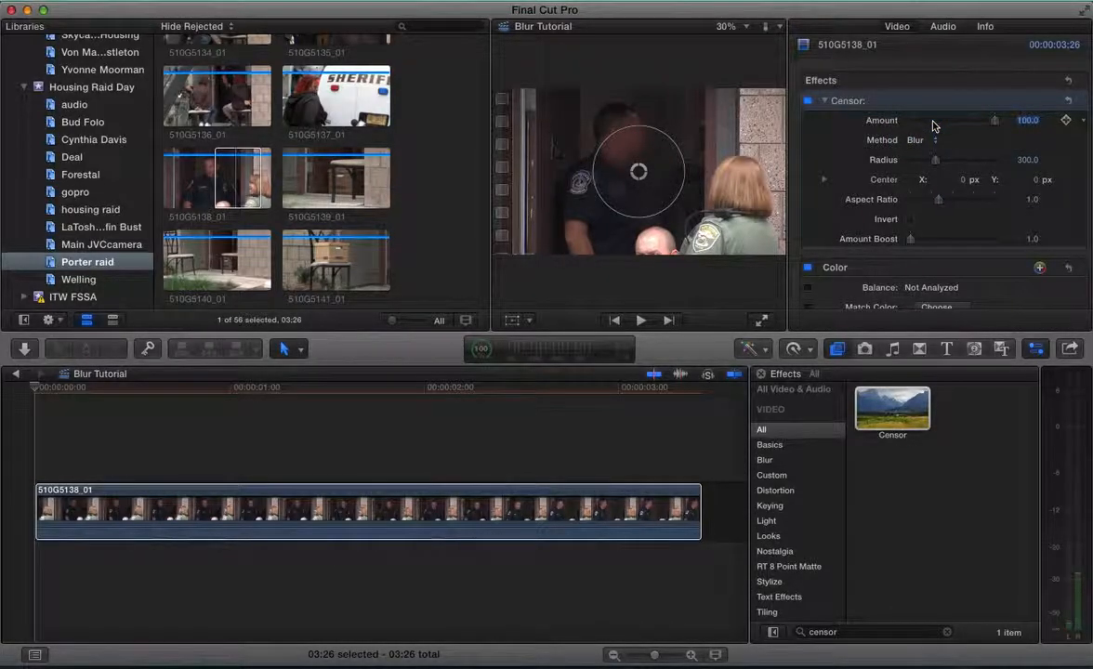
Set the Censor radius to 227, try wider and narrower aspect ratios, and set Aspect Ratio to 1.0
mouse_move(935, 165)
left_mouse_down()
mouse_move(980, 161)
mouse_move(930, 164)
left_mouse_up()
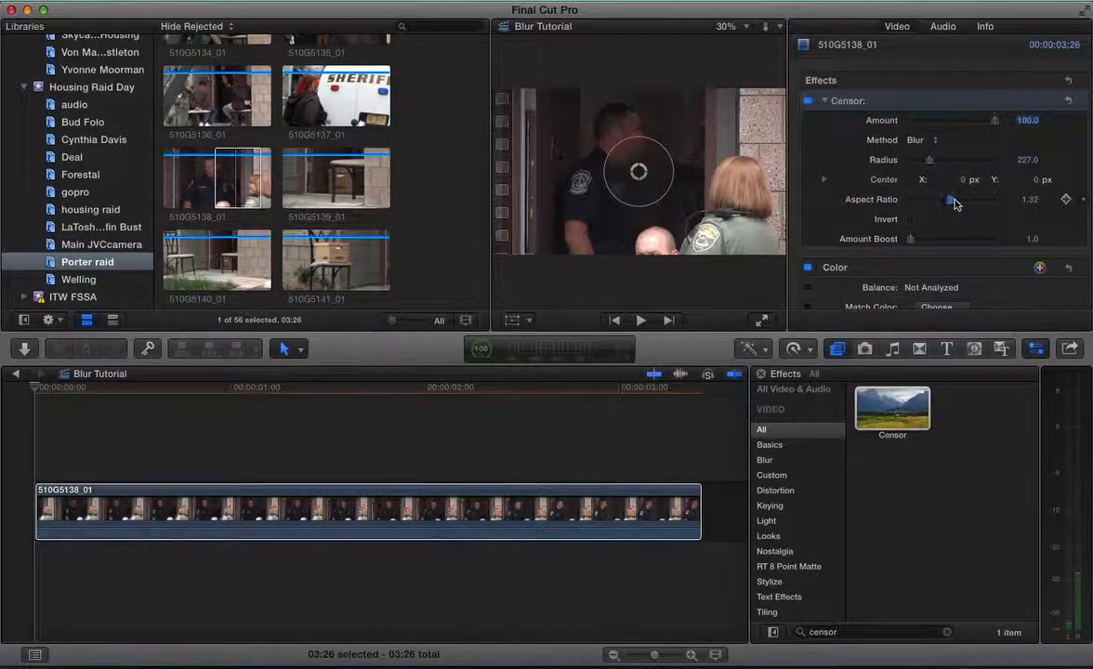
left_click_drag(999, 200, 879, 199)
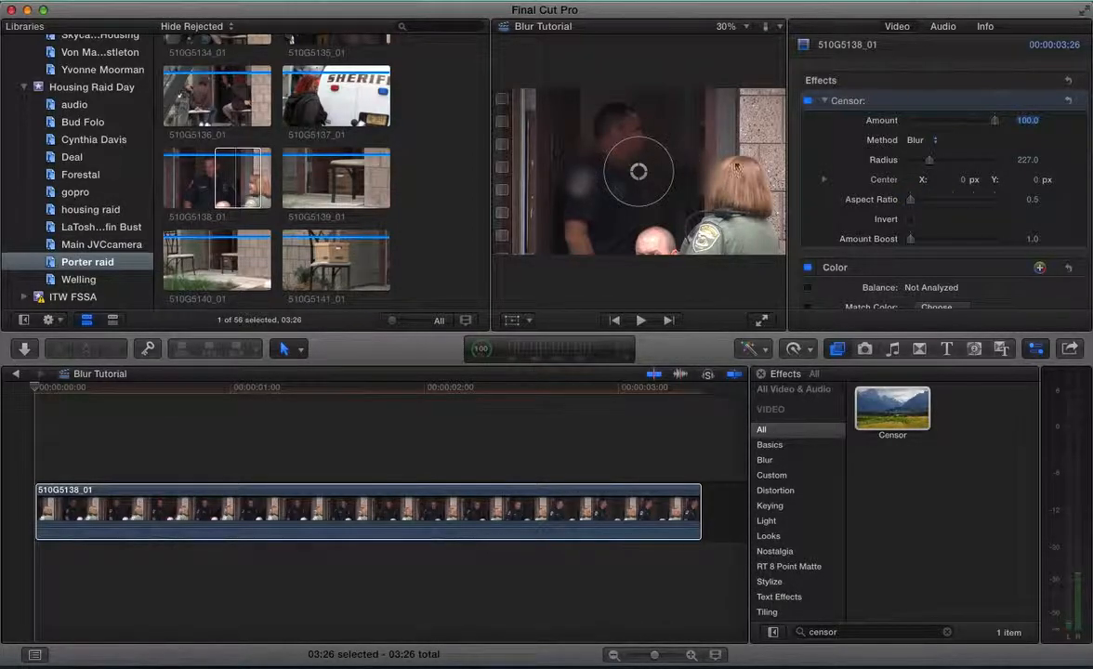
left_click_drag(912, 202, 933, 202)
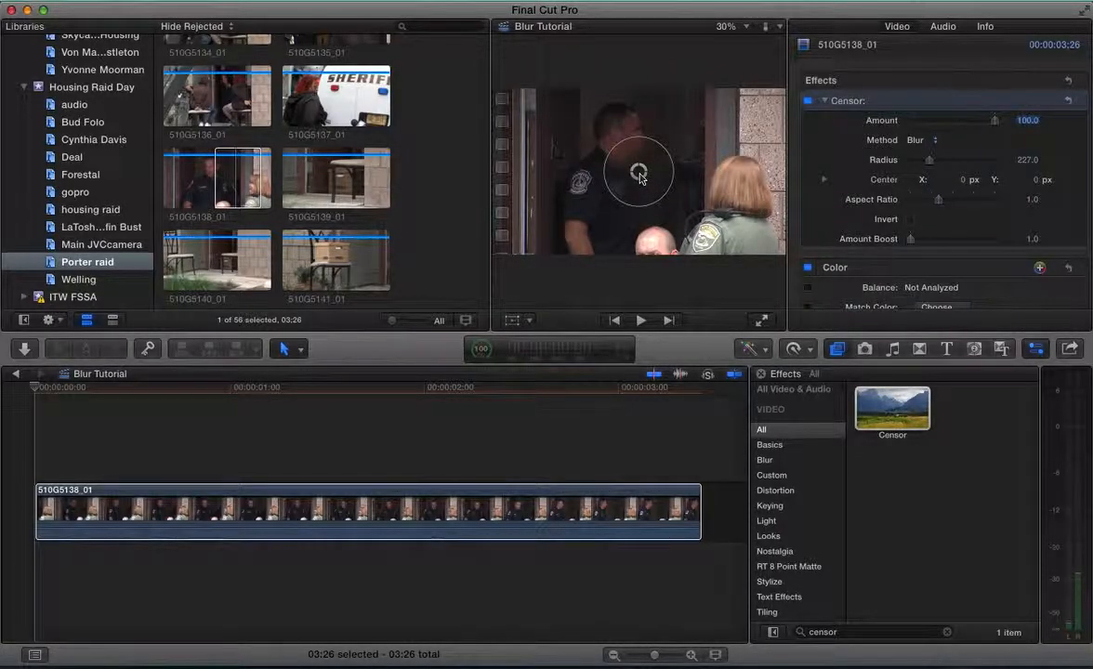
At the clip's start, centre the blur on the standing officer's face at X -0.03, Y 0.15 and keyframe the Center parameters
left_click_drag(638, 174, 635, 150)
left_click(35, 389)
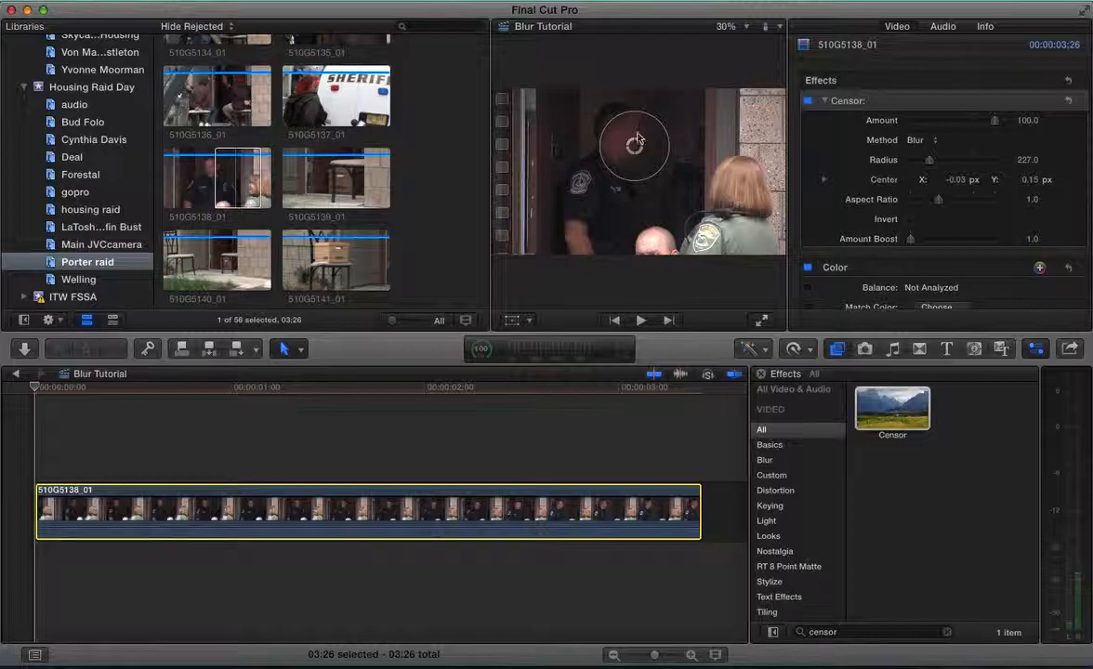
left_click(824, 182)
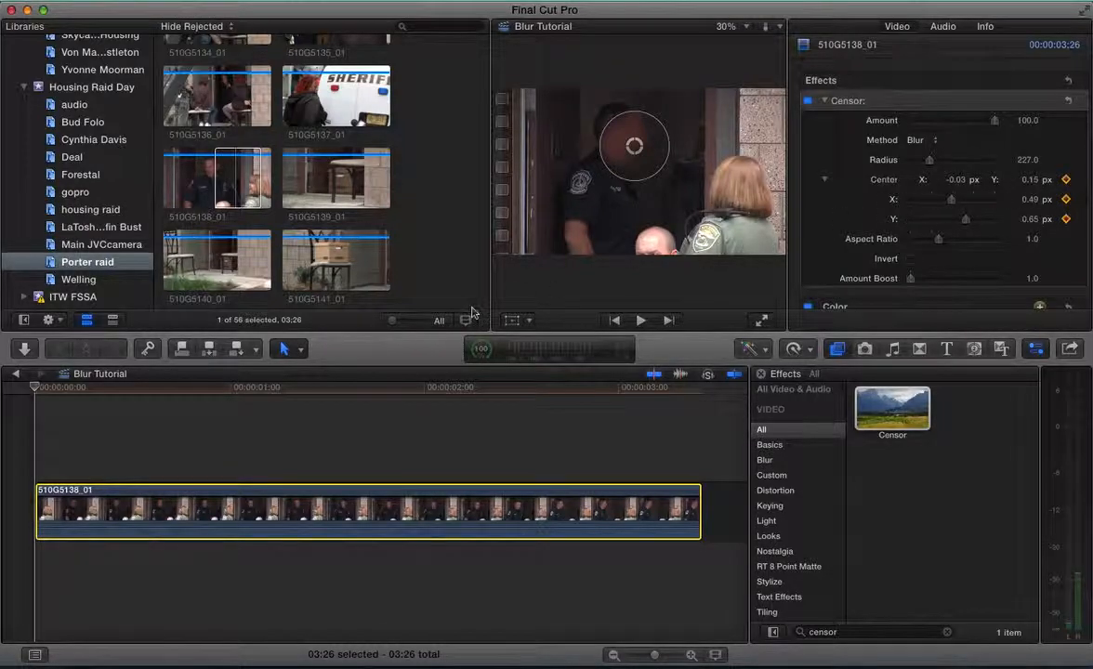
Move the blur onto the officer's face at frame 40, keyframe Center at X -0.24, Y 0.18, and keyframe the same position at 1:15
left_click_drag(37, 390, 166, 387)
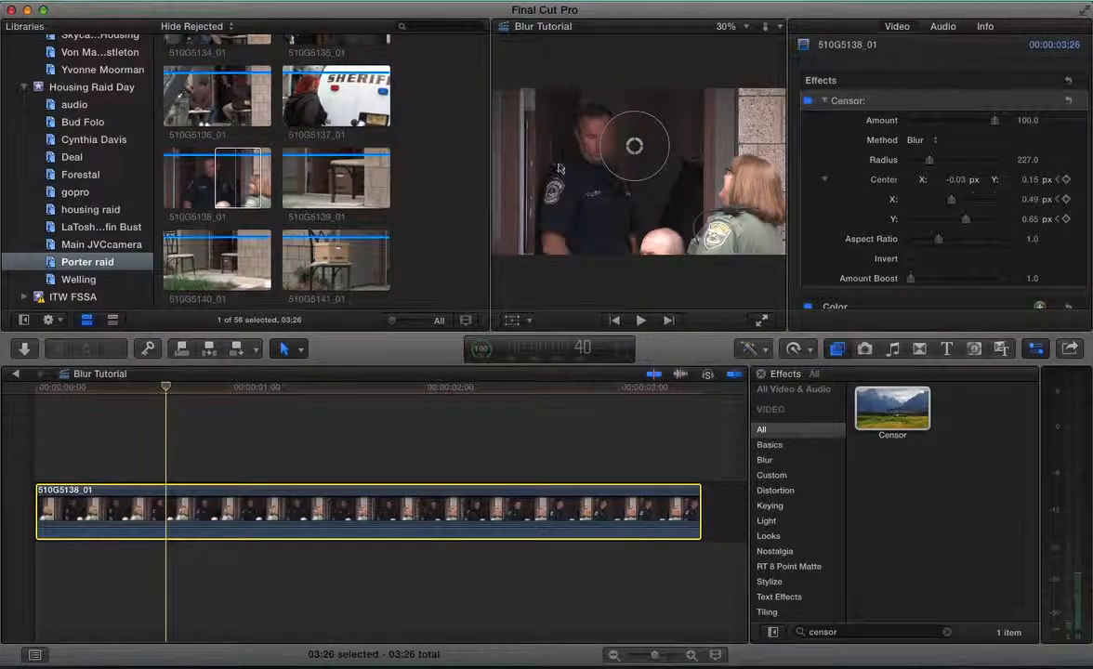
left_click_drag(634, 146, 597, 141)
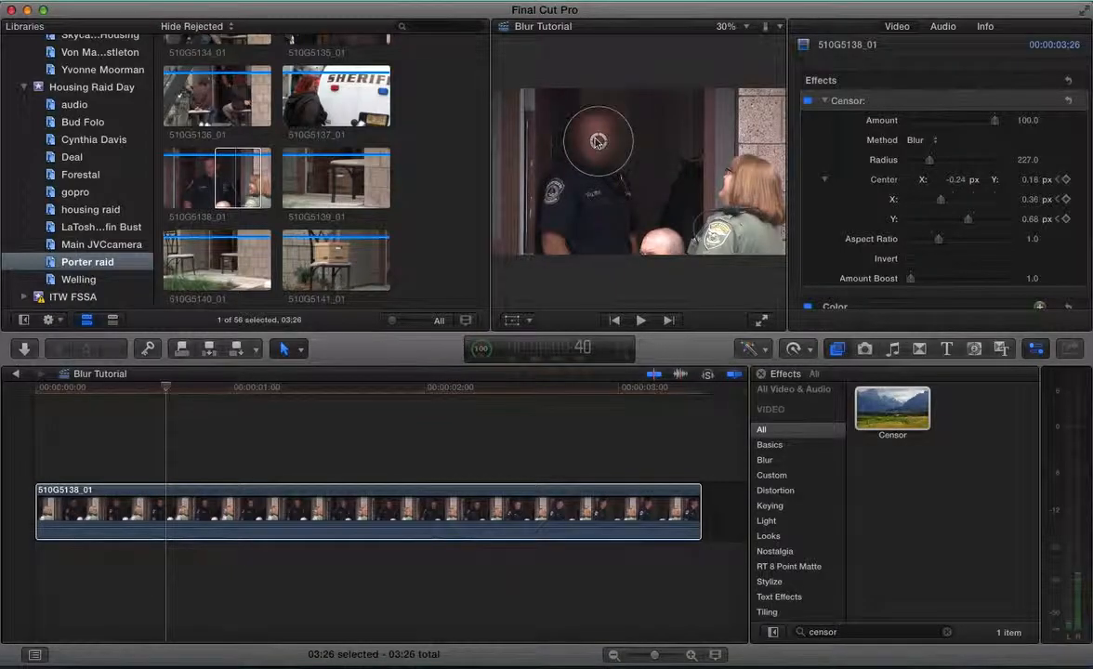
left_click(1066, 179)
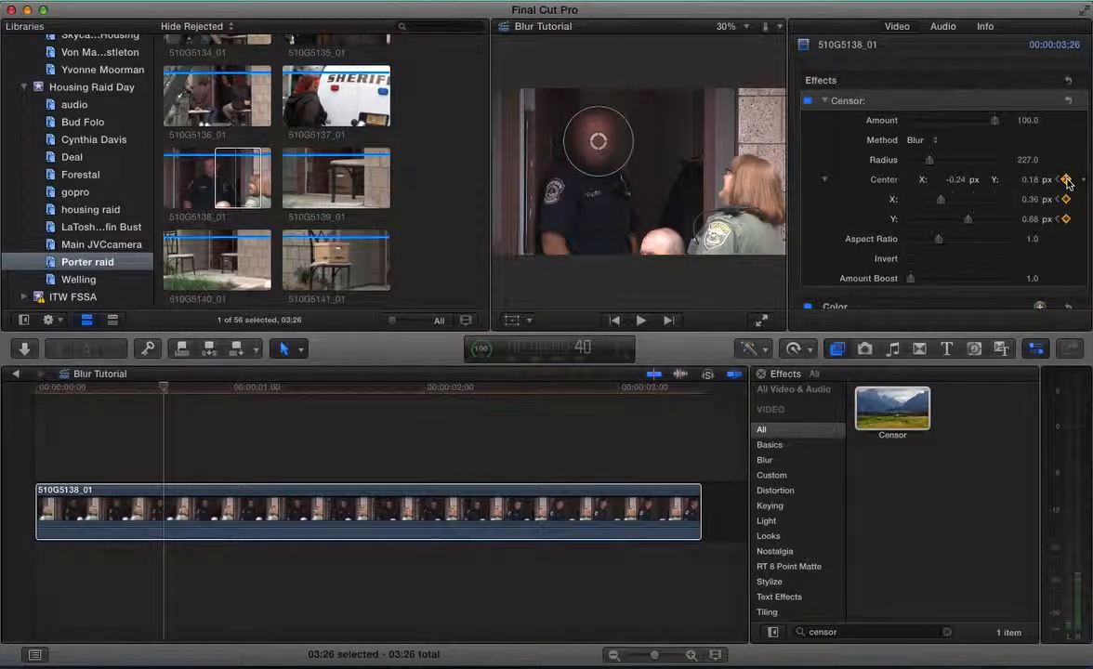
left_click(110, 390)
left_click_drag(110, 390, 278, 401)
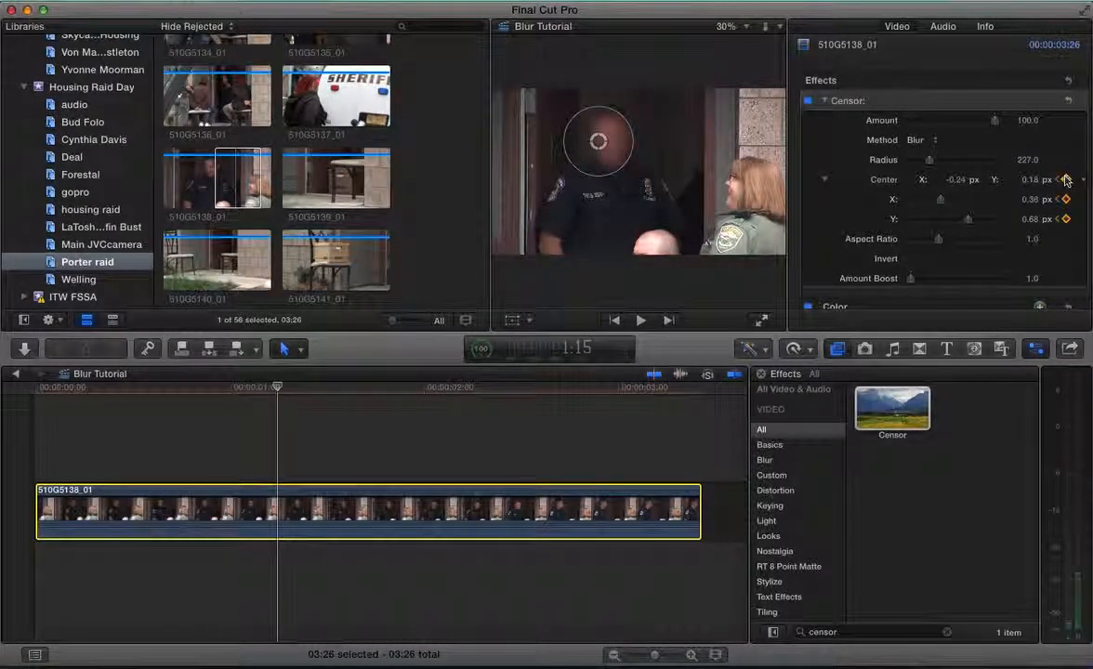
At 1:56, move the blur over the officer's face to X -0.07, Y 0.12 and add a Center keyframe
left_click_drag(283, 389, 412, 384)
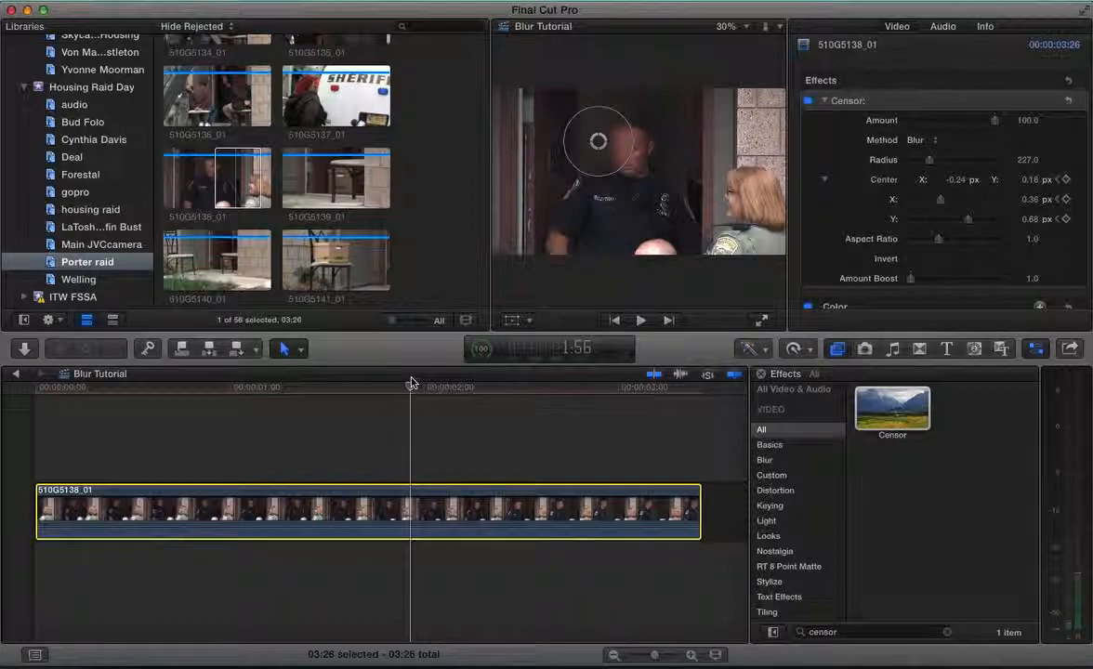
mouse_move(411, 388)
left_mouse_down()
mouse_move(426, 389)
mouse_move(415, 390)
left_mouse_up()
left_click_drag(598, 140, 627, 151)
left_click(1065, 182)
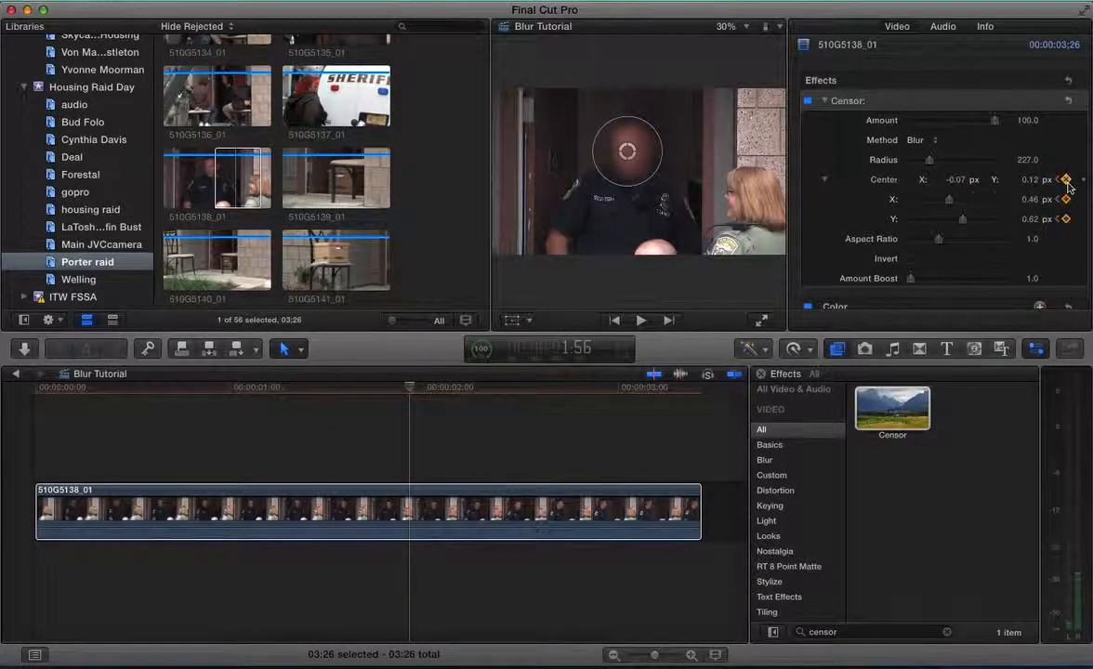
Keyframe the blur's current Center at 2:15, and at 3:00 move it over the face to X -0.37, Y 0.12 with another keyframe
left_click_drag(411, 388, 474, 387)
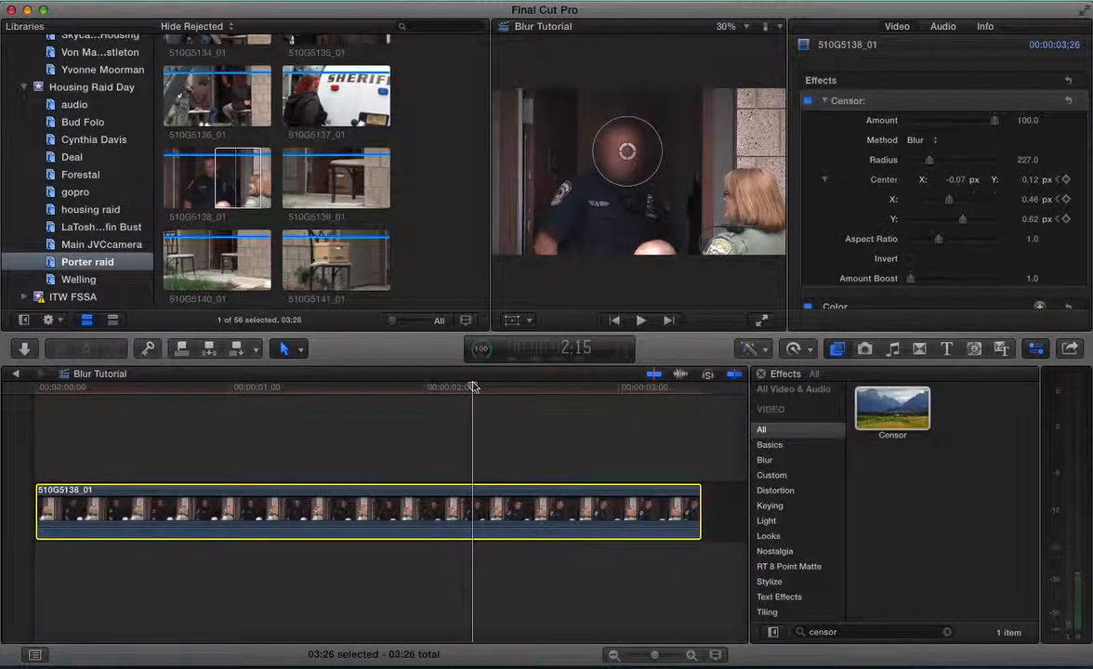
left_click(1066, 179)
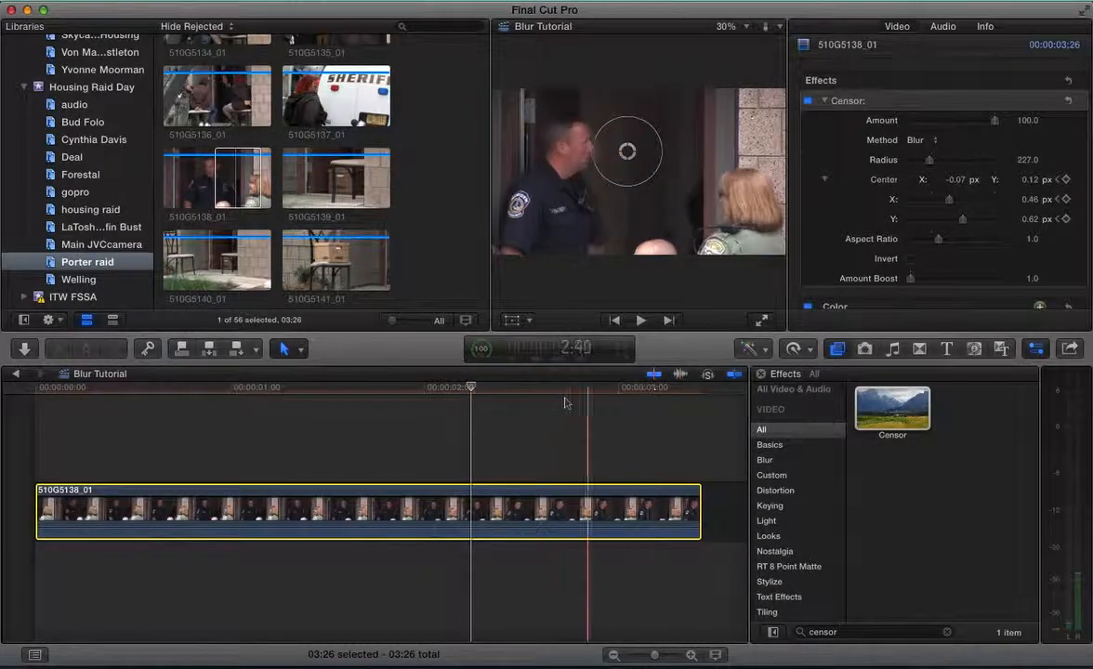
left_click_drag(475, 389, 619, 386)
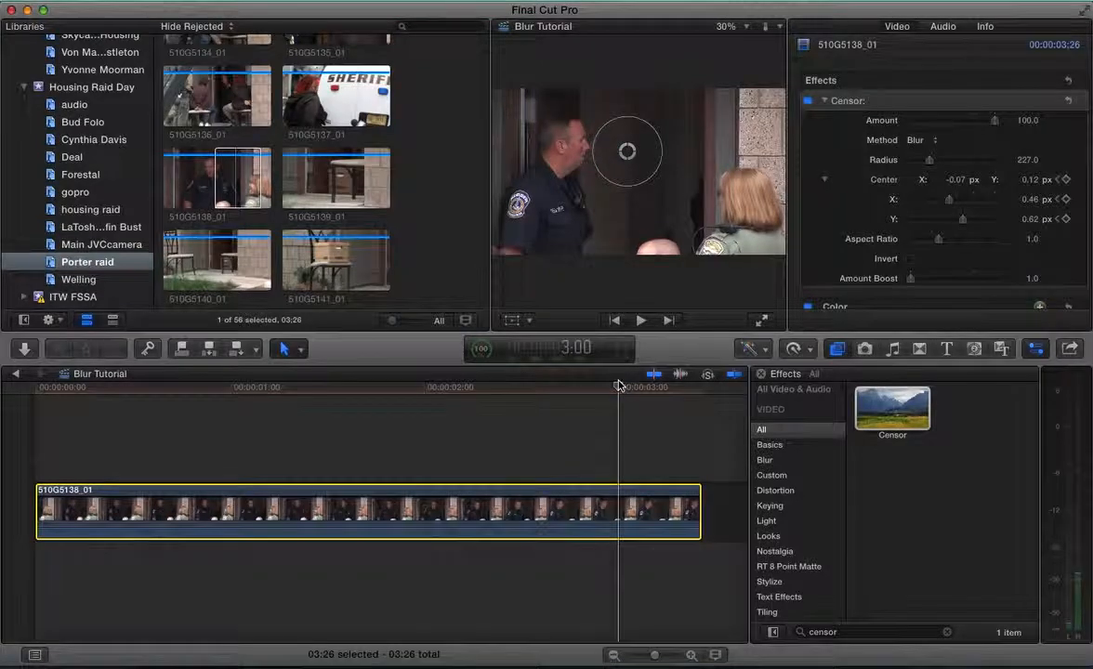
left_click_drag(628, 151, 566, 152)
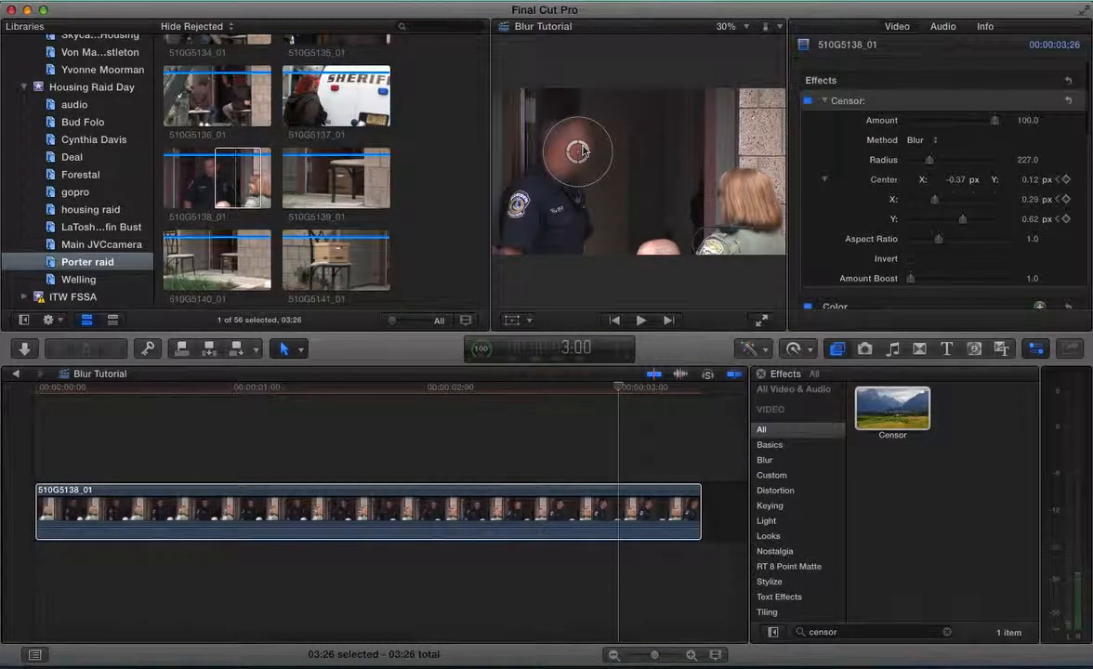
left_click(1067, 180)
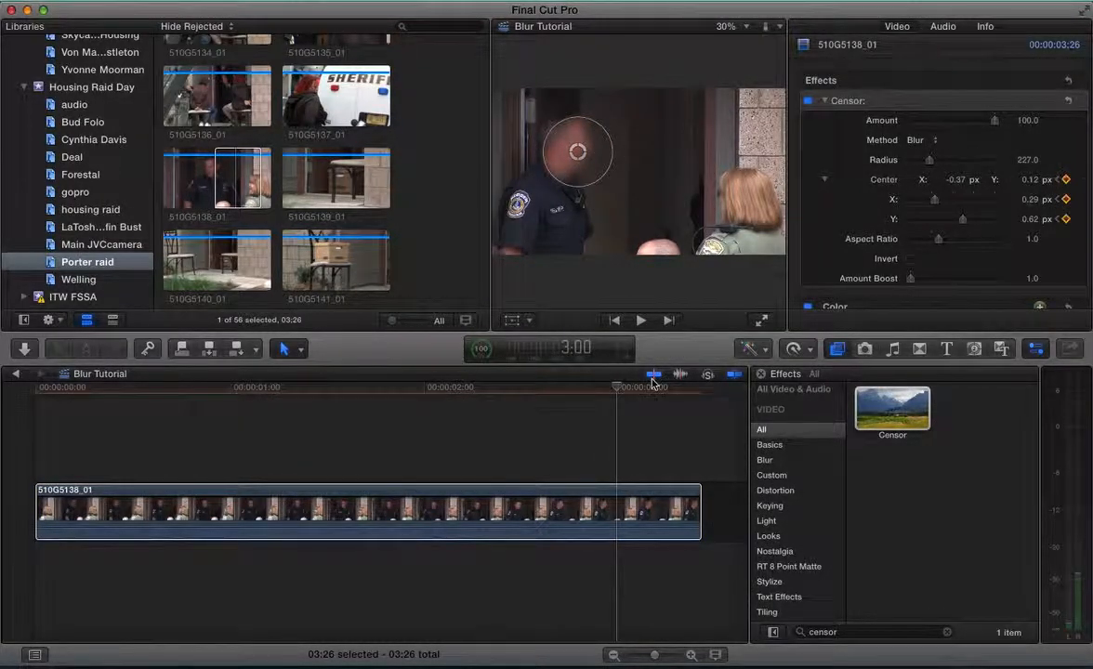
Play the clip from the start to check how the blur follows the officer's face
left_click_drag(621, 386, 33, 362)
key("space")
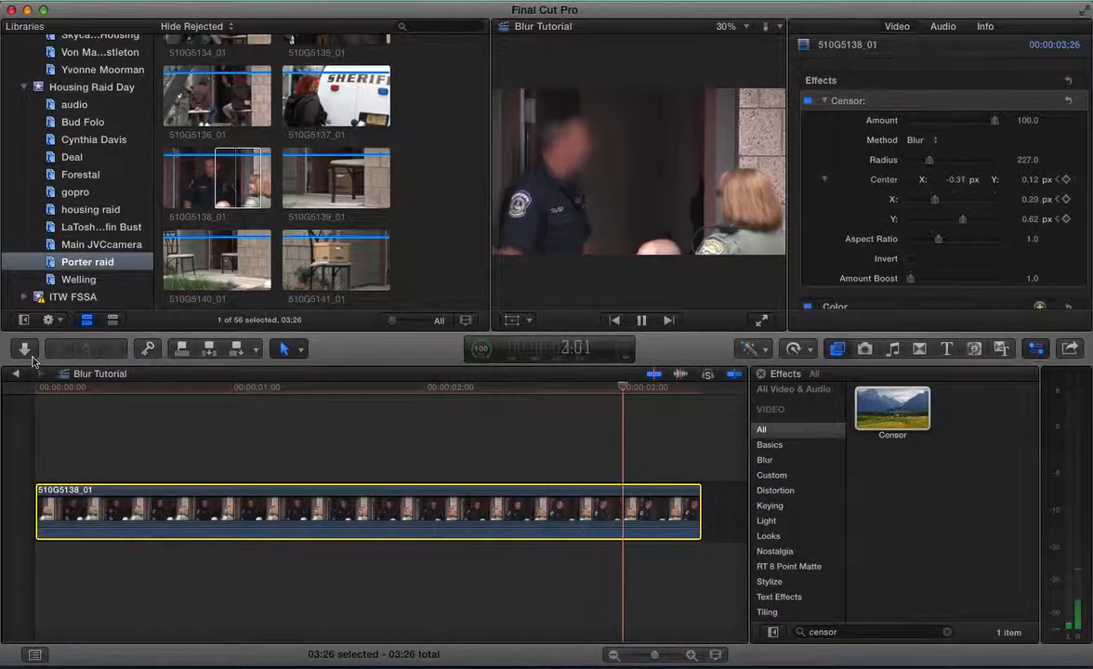
Return to frame 7 and set the Censor effect's Amount Boost to 1.65
left_click_drag(151, 385, 60, 390)
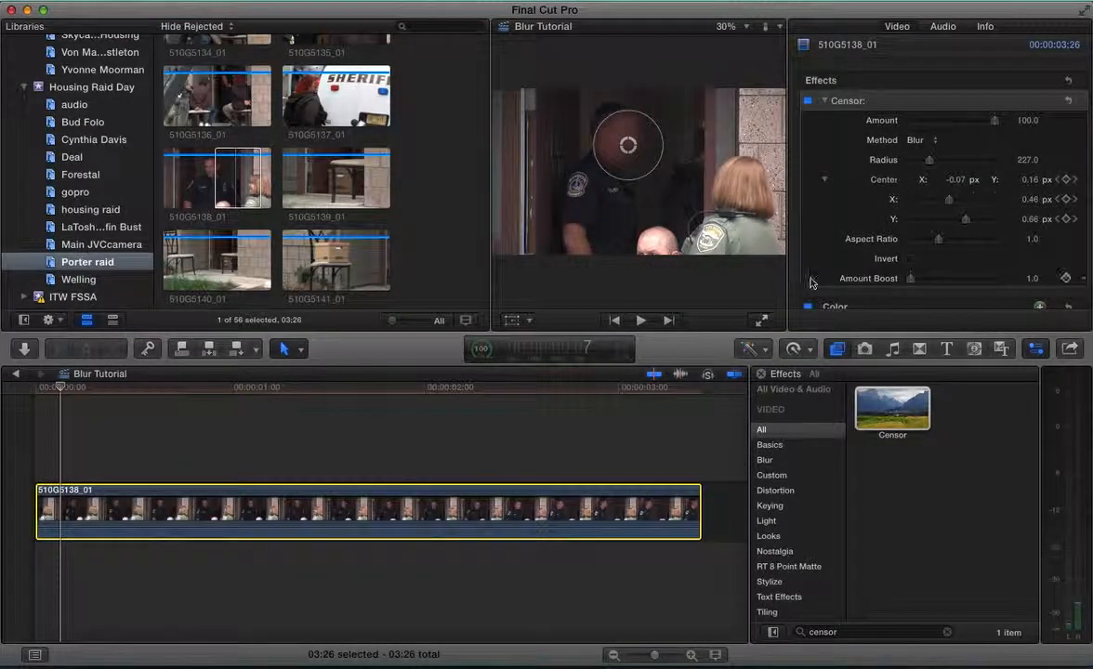
left_click_drag(913, 282, 923, 284)
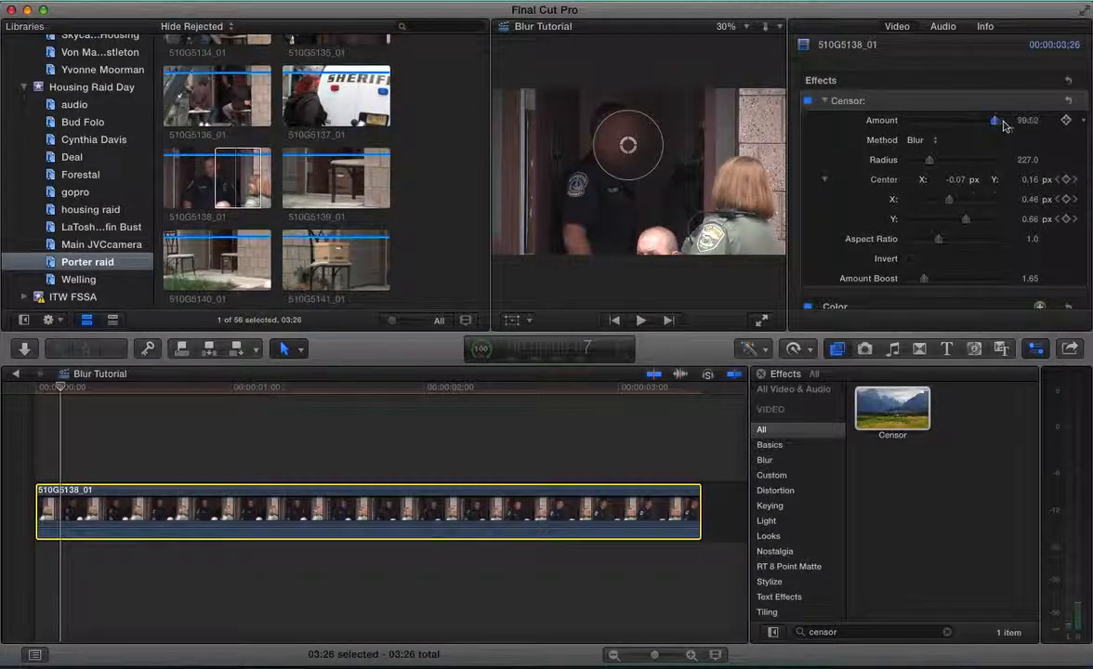
Set the Censor effect's Amount Boost to 1.53 and scrub forward to frame 59 to check the blur on the officer's face
left_click_drag(924, 280, 921, 284)
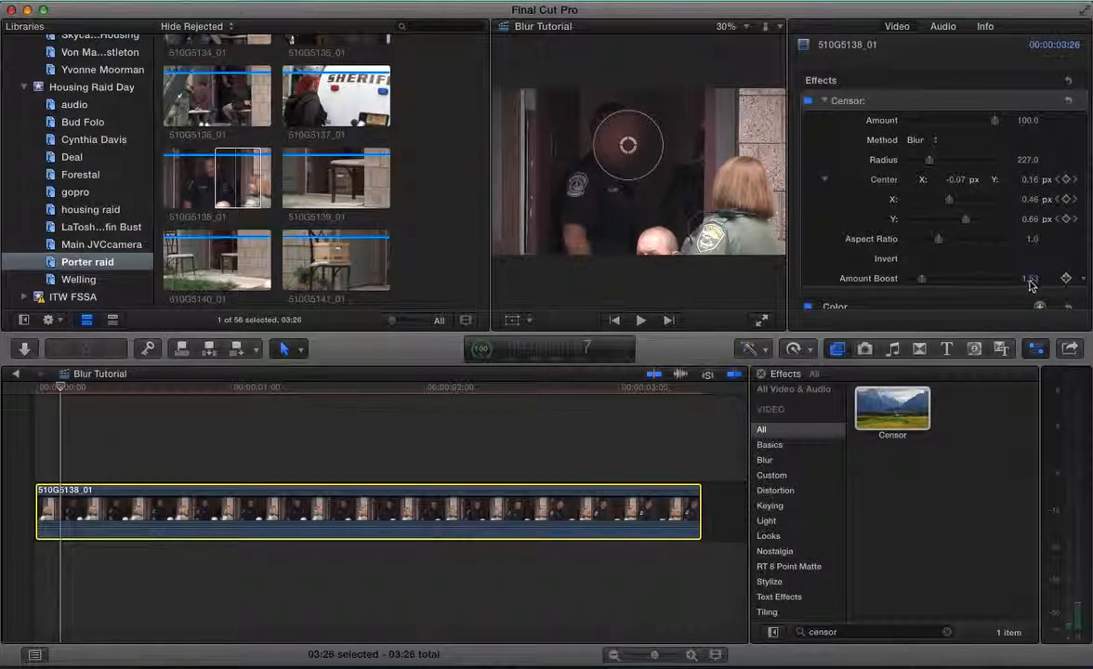
left_click_drag(93, 387, 230, 419)
left_click(230, 419)
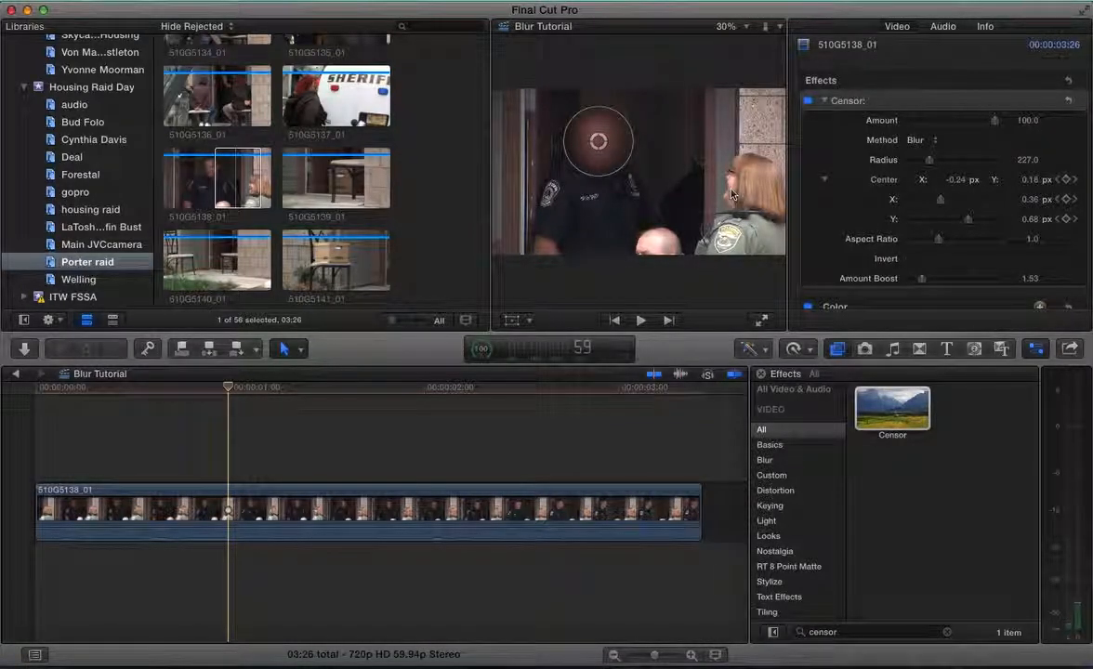
Add a second Censor effect to the clip, go to 1:27 and select the new effect's settings
left_click_drag(861, 398, 445, 501)
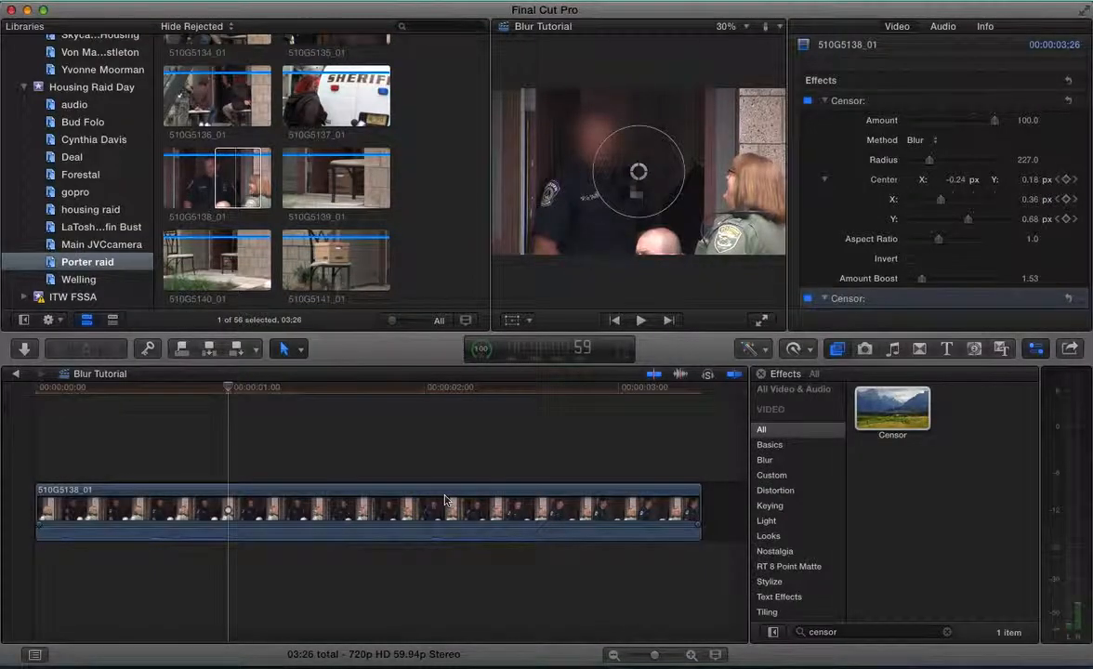
left_click(931, 107)
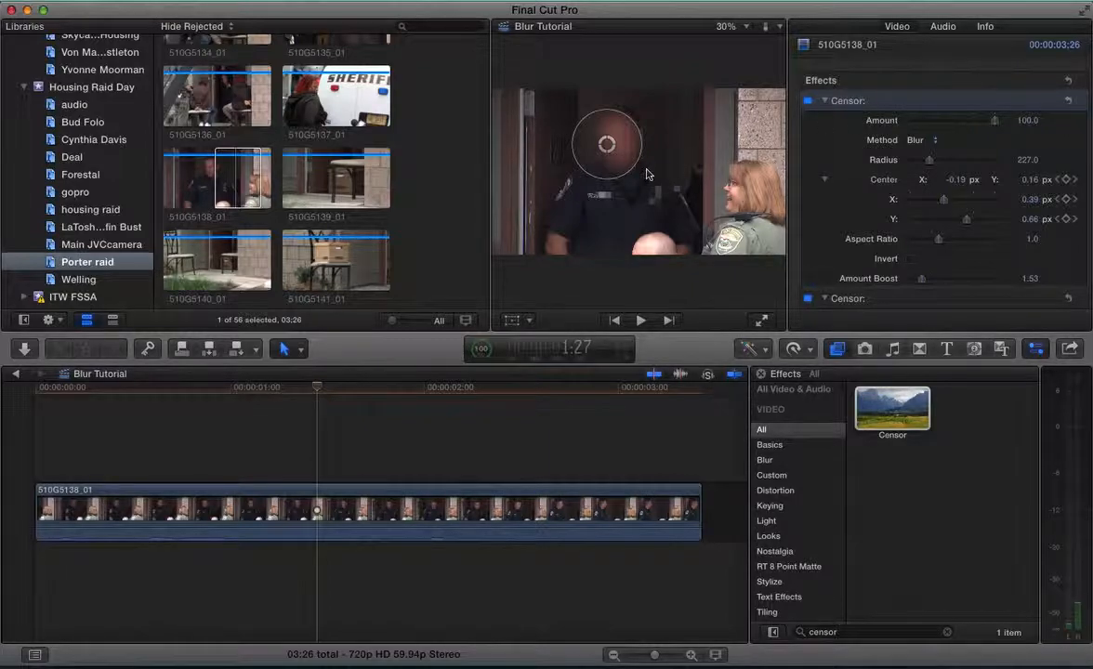
left_click(874, 302)
scroll(895, 310, "down", 5)
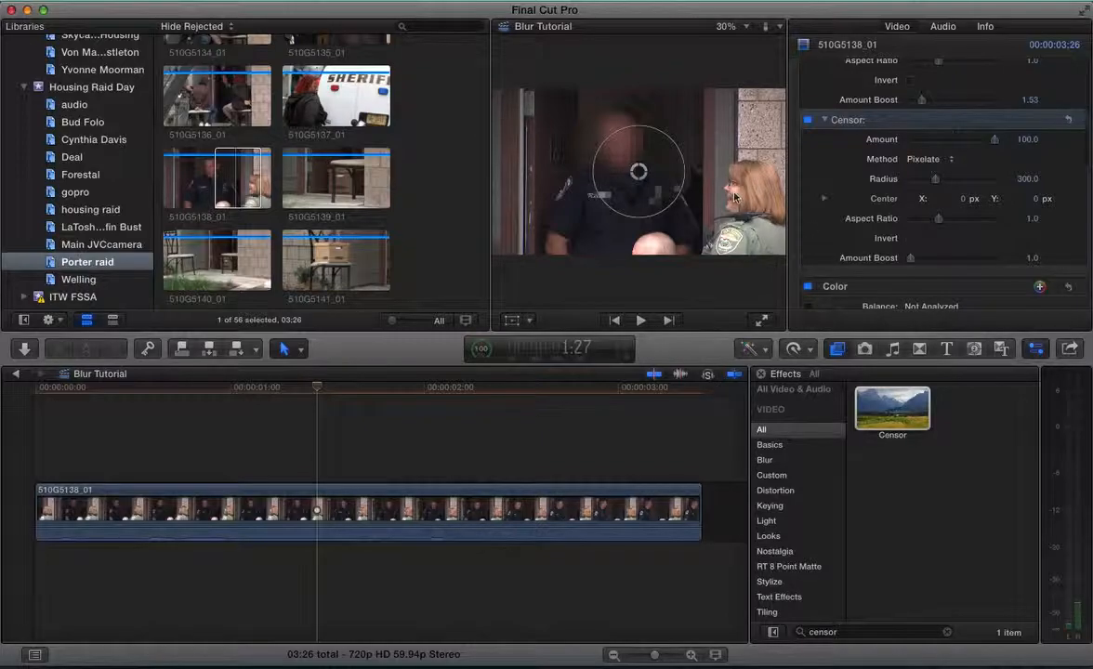
Set the second Censor to the Blur method with Amount Boost 1.31 and move it over the woman's face to X 0.56, Y -0.13
left_click(935, 164)
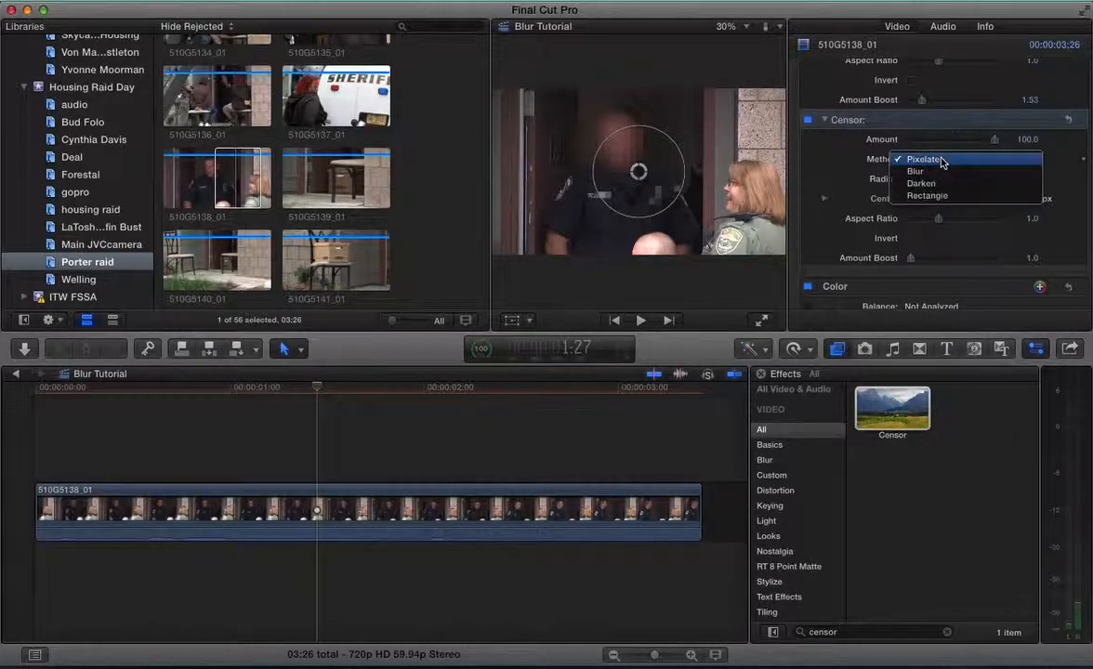
left_click(934, 176)
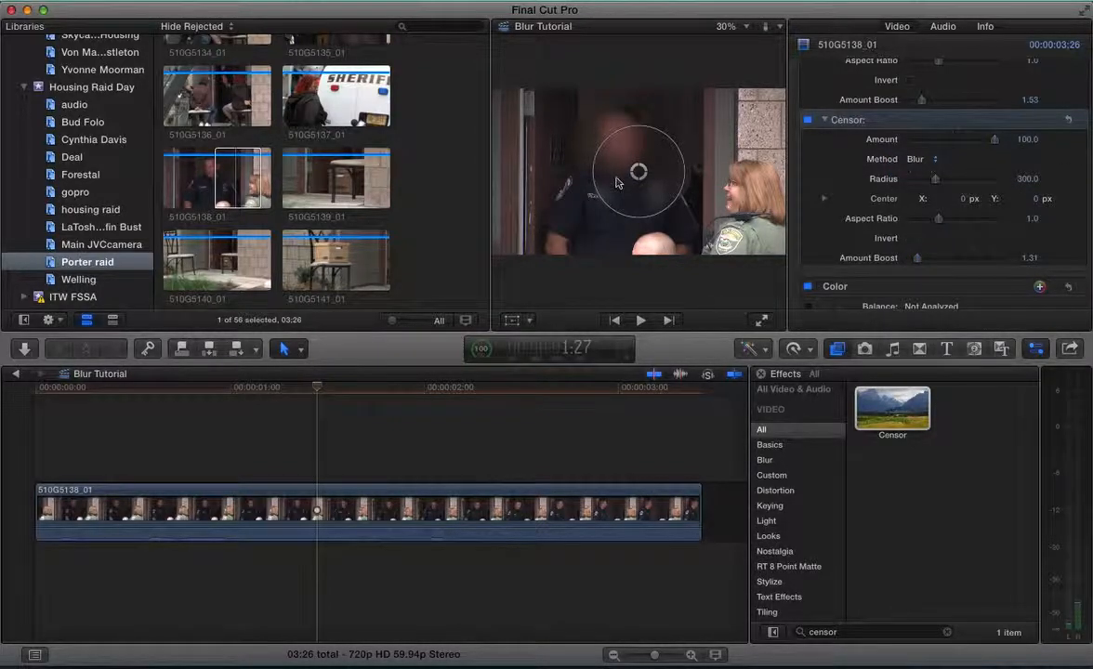
left_click_drag(642, 177, 730, 193)
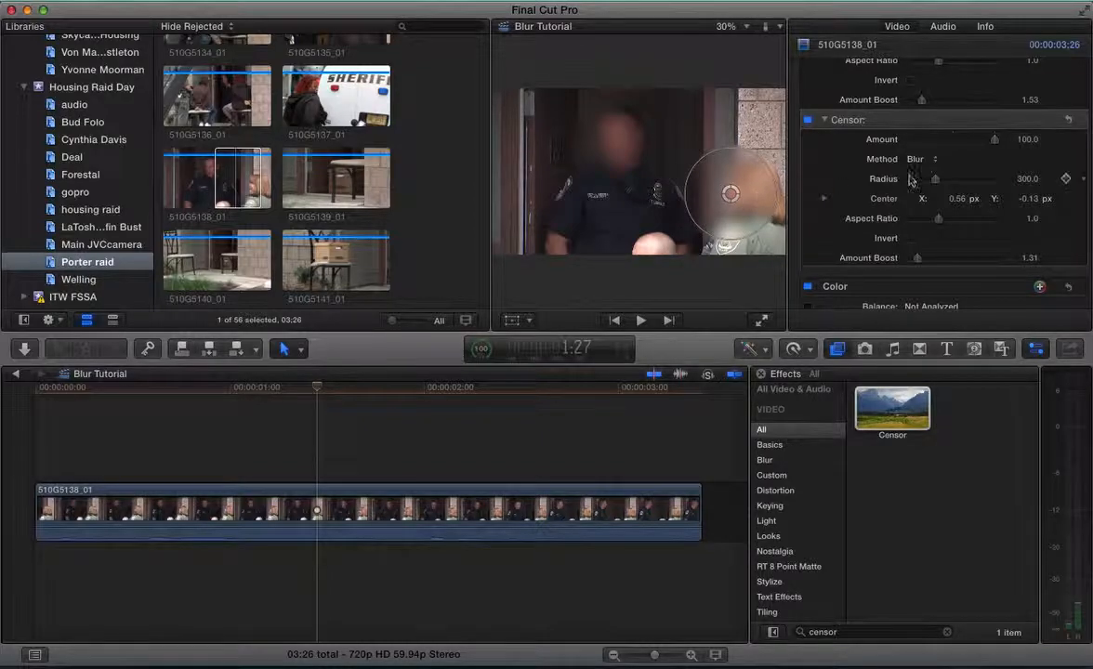
Set the second Censor effect's Radius to 189 to fit the woman's face
scroll(941, 178, "up", 4)
scroll(924, 215, "down", 8)
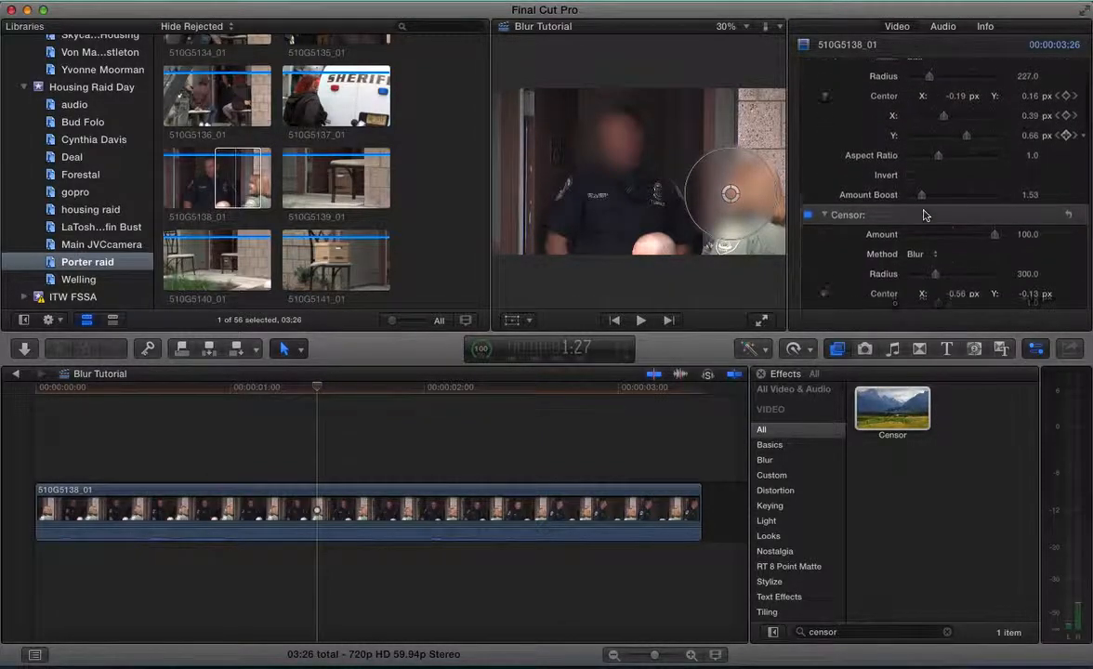
left_click_drag(936, 175, 927, 175)
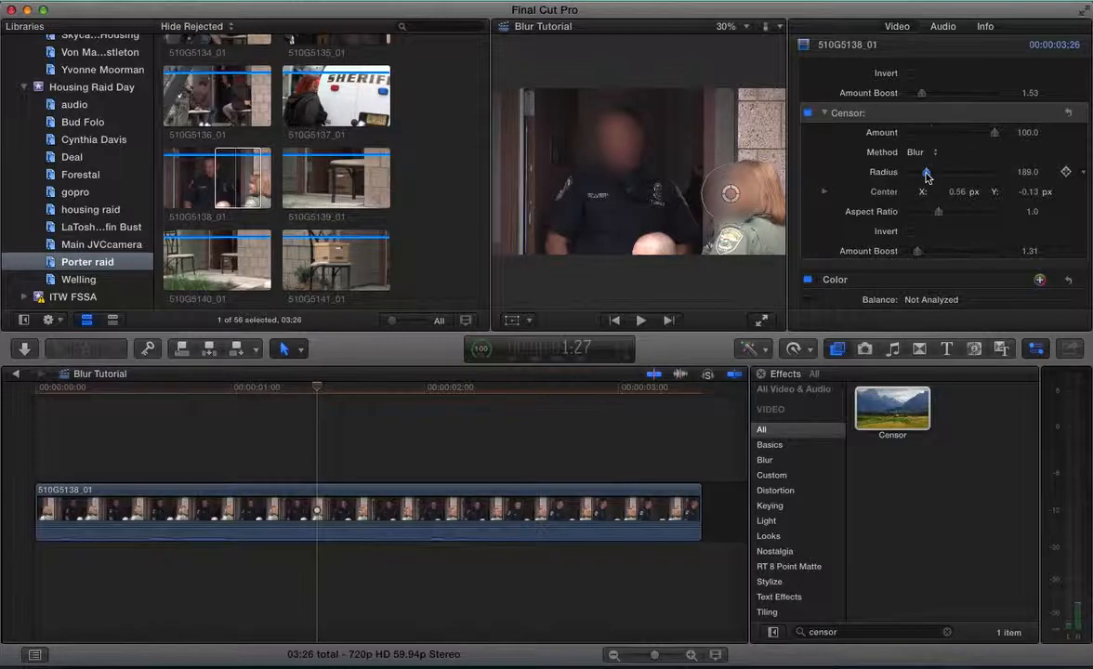
Play the clip from the start twice and scrub through to 1:37 to check both face blurs
left_click(317, 390)
left_click_drag(317, 395, 32, 394)
key("space")
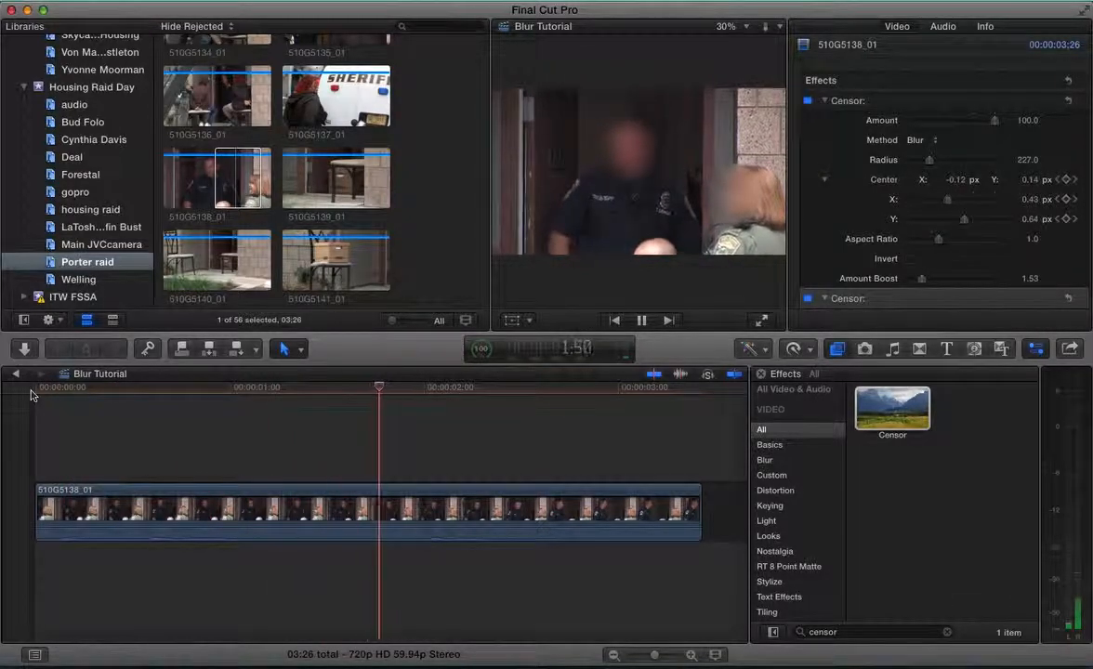
key("space")
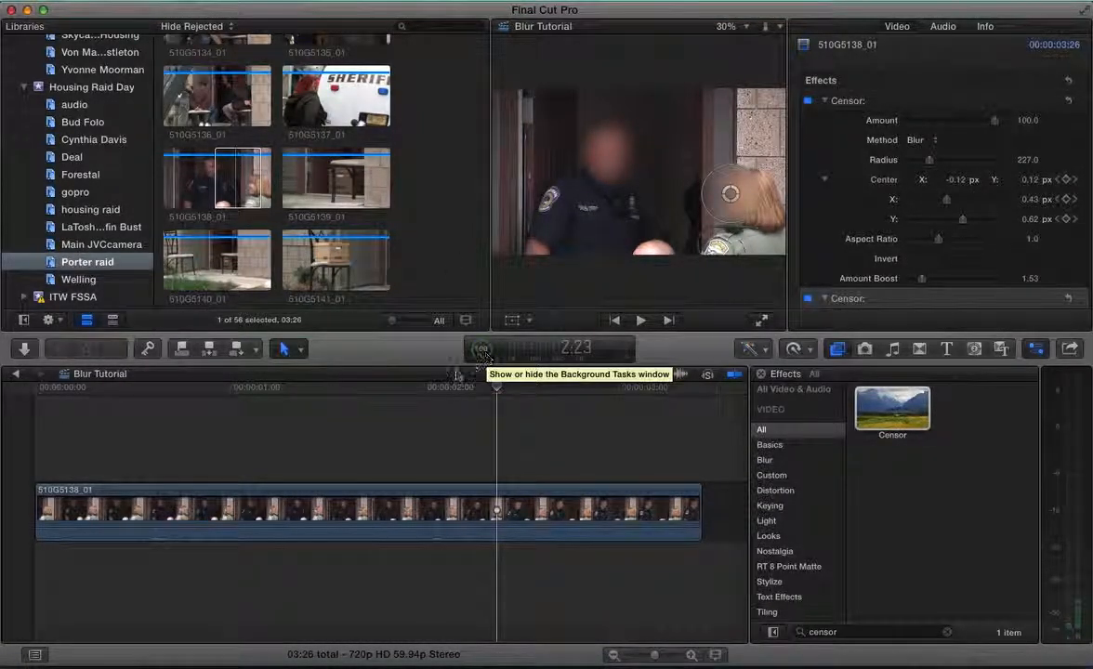
left_click_drag(438, 393, 2, 398)
key("space")
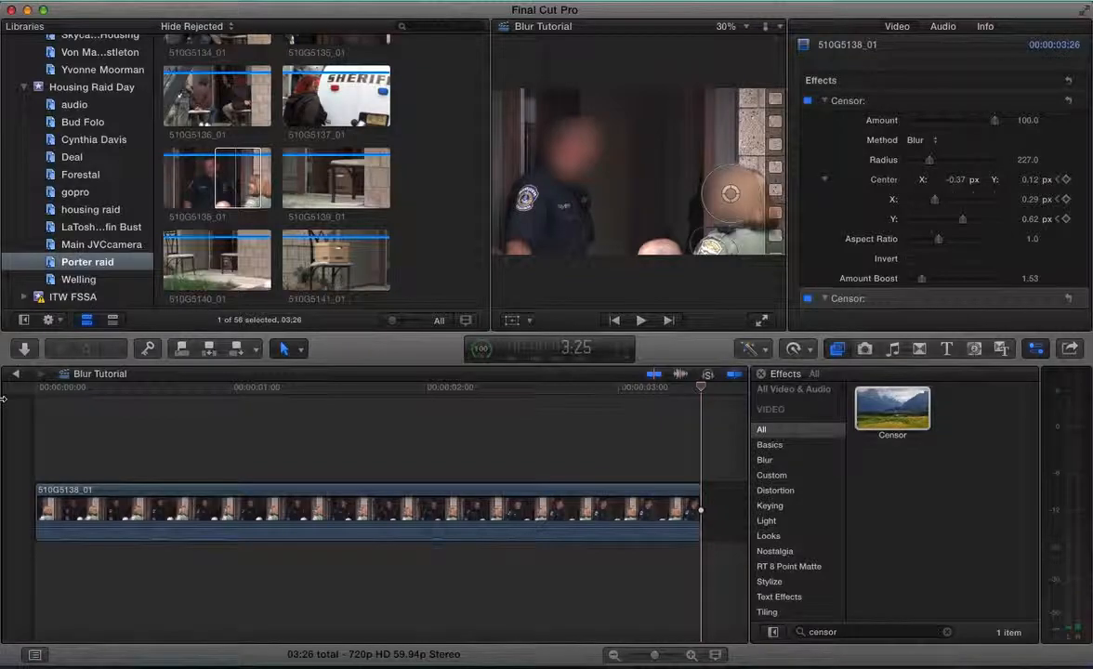
left_click(133, 391)
left_click_drag(133, 391, 351, 391)
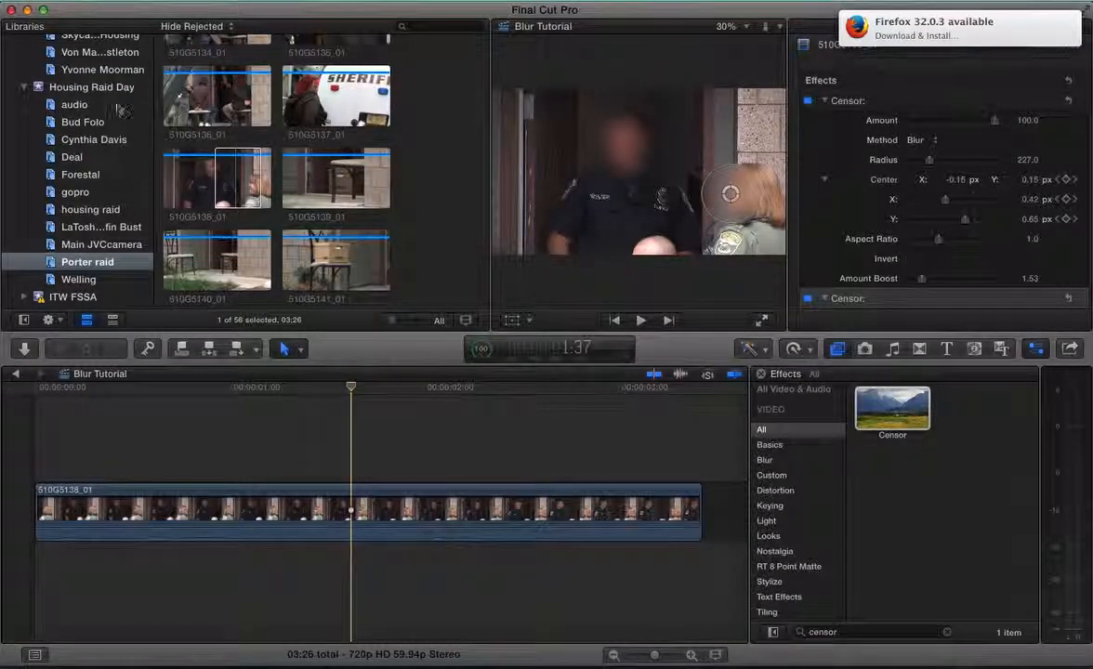
left_click(93, 7)
left_click(94, 6)
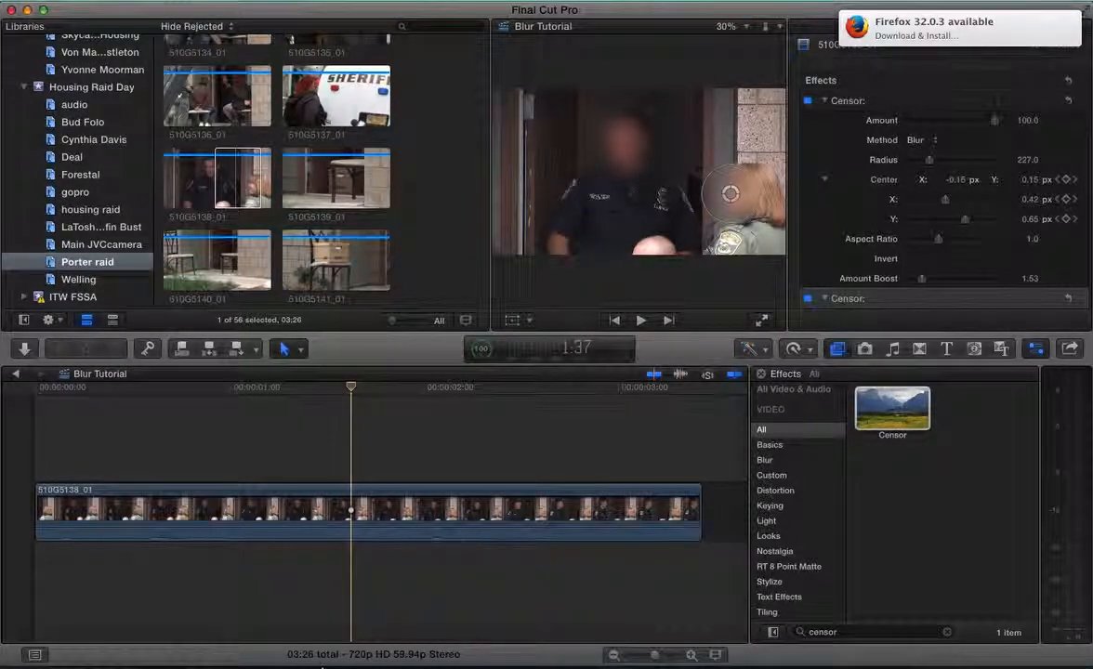